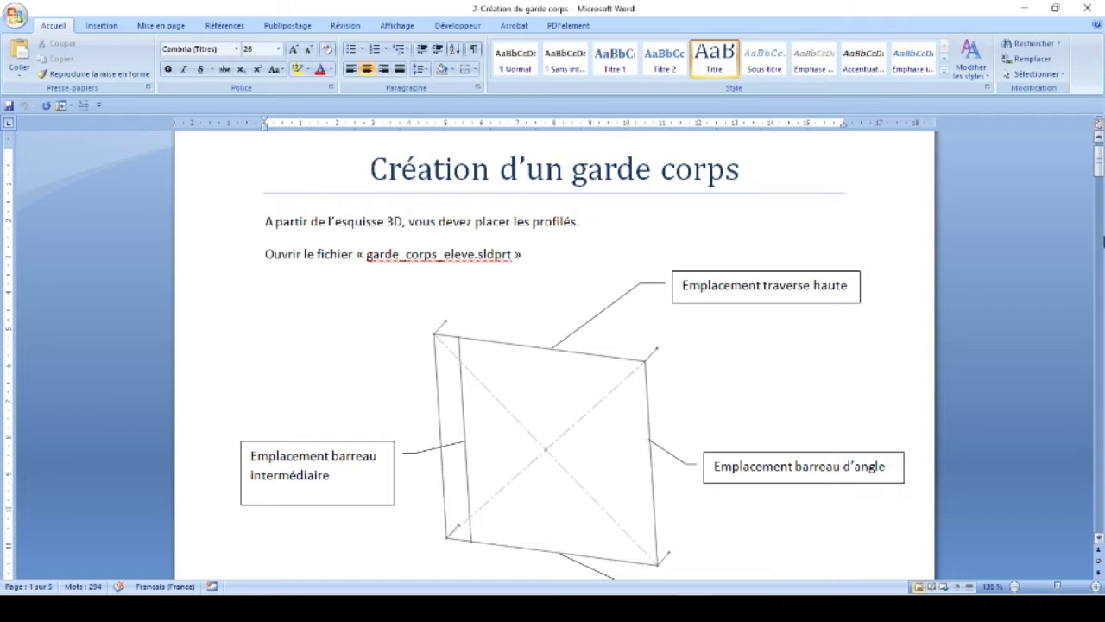
Step: Scroll through the Word guardrail instructions to page 5 and back up to page 1
mouse_move(1098, 164)
left_mouse_down()
mouse_move(1098, 516)
mouse_move(1098, 507)
left_mouse_up()
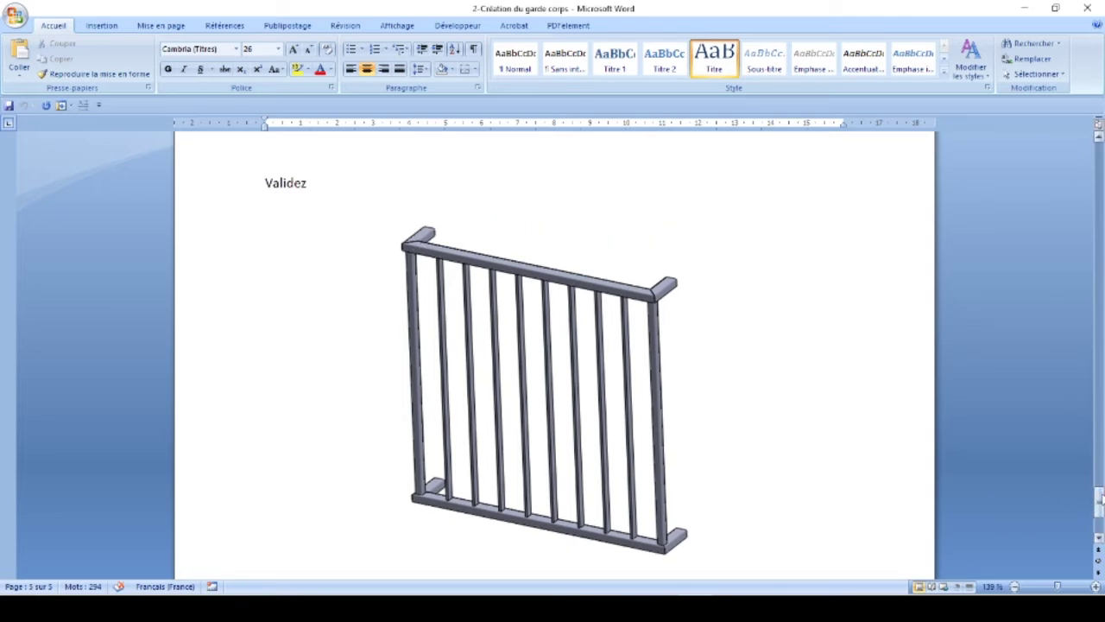
left_click_drag(1099, 503, 1098, 166)
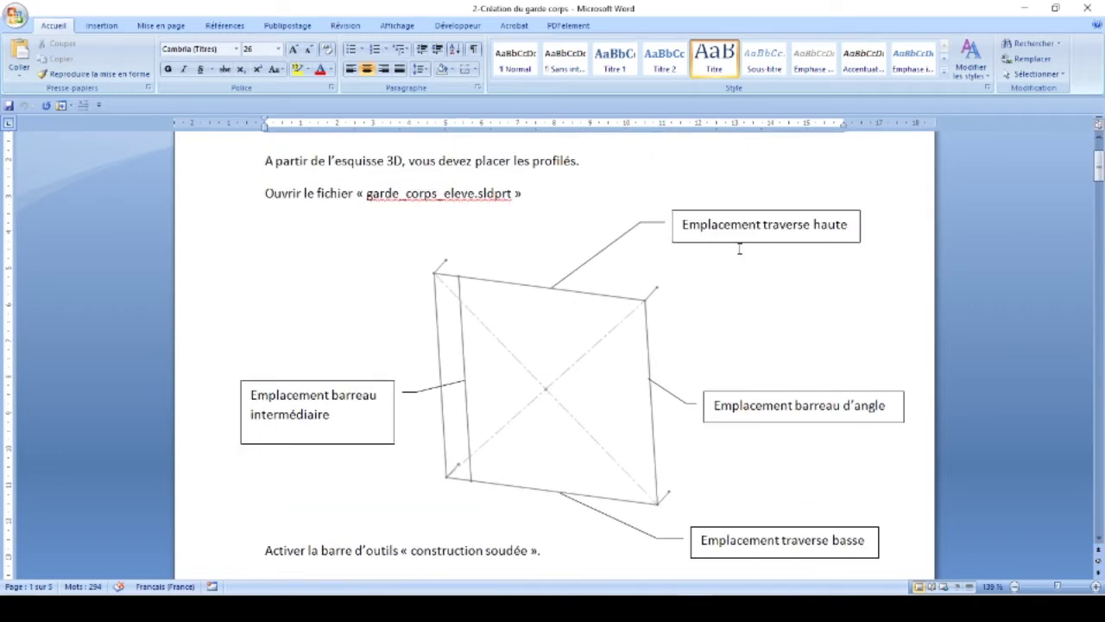
scroll(739, 249, "up", 1)
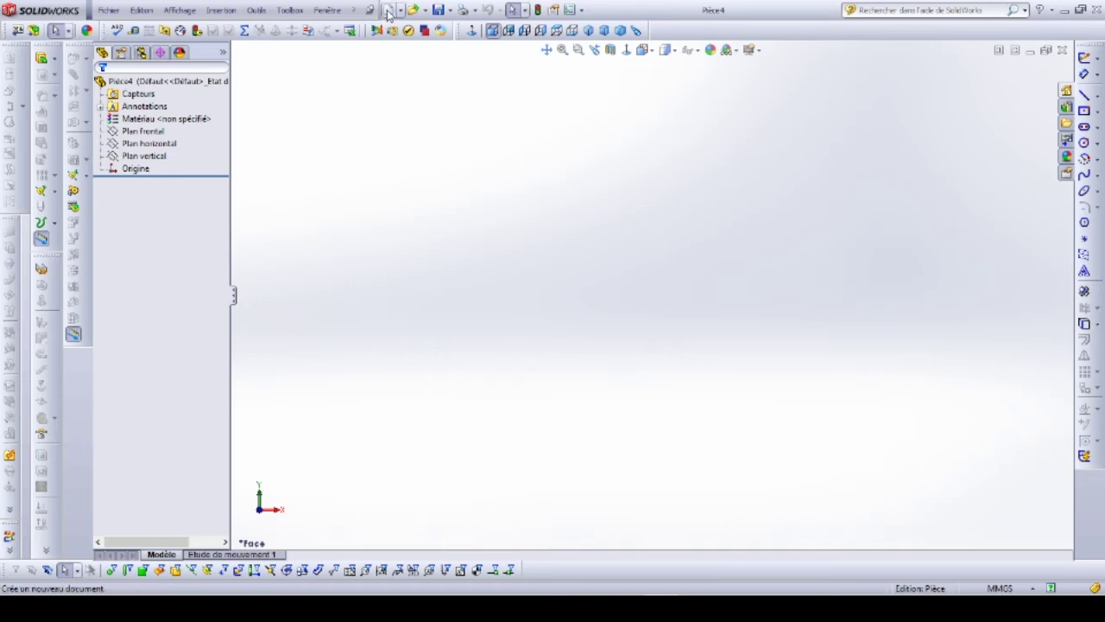
Step: Close Pièce4 and create a new blank part, Pièce5, from the Pièce template
left_click(1062, 50)
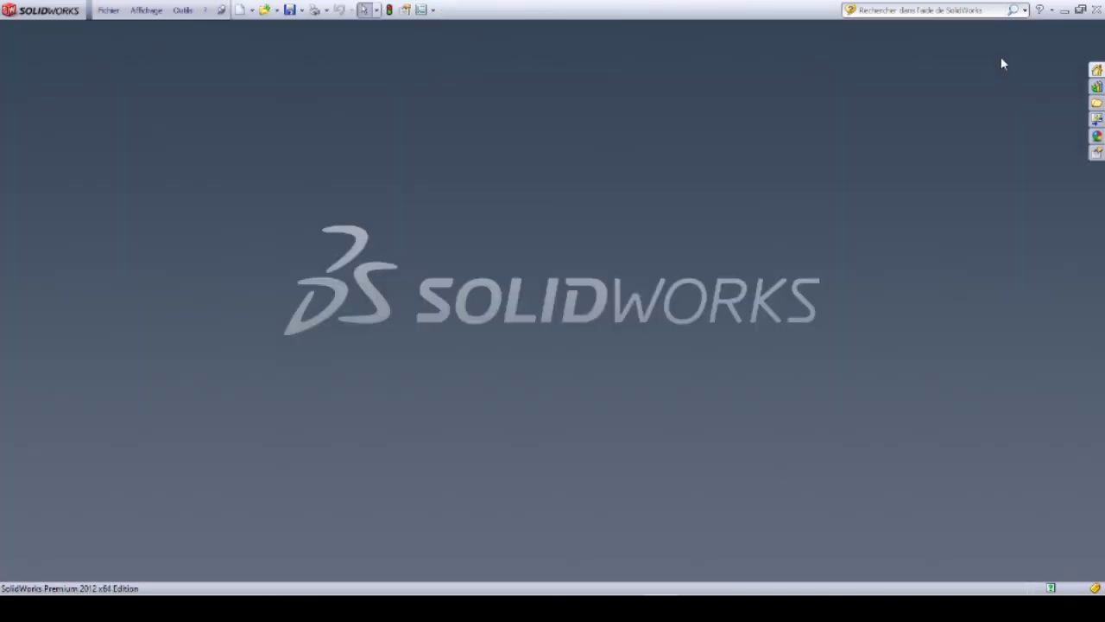
left_click(241, 12)
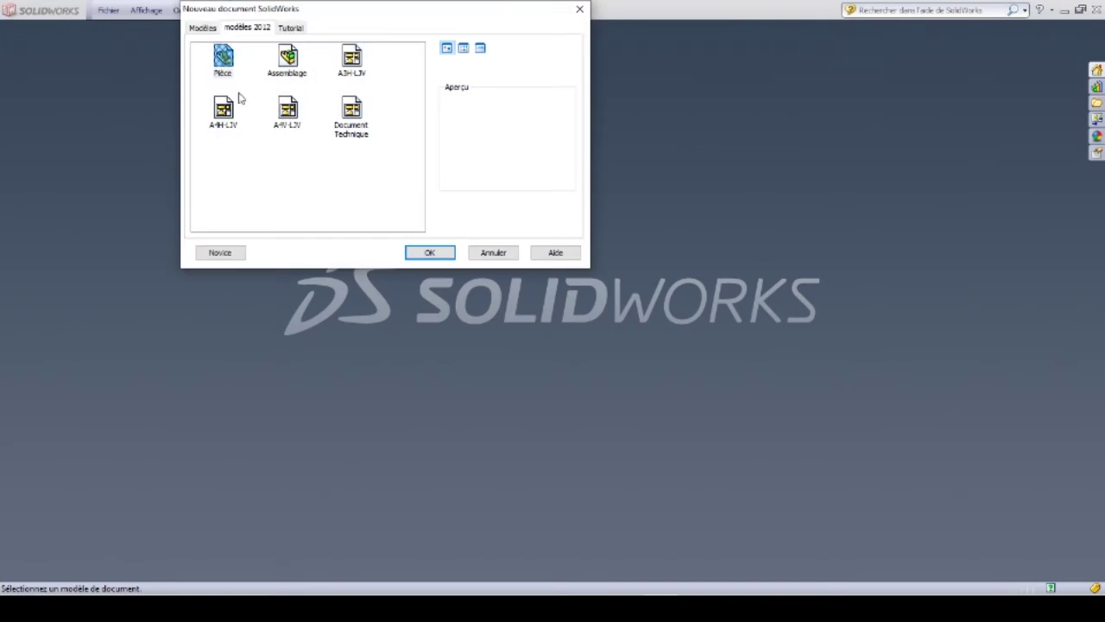
left_click(427, 251)
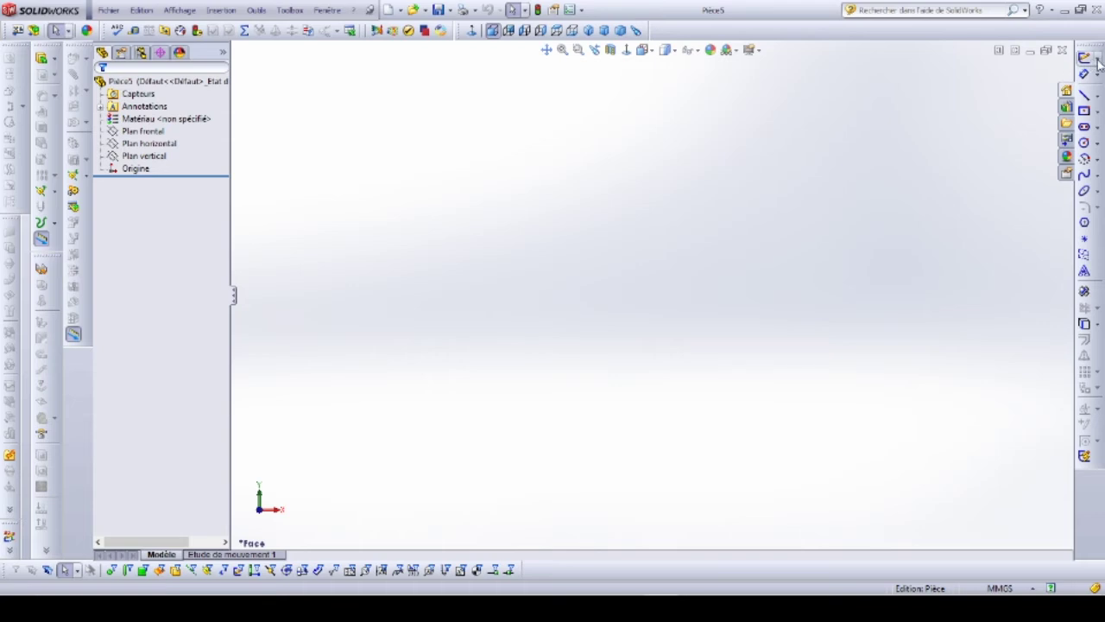
Step: Start the 3D sketch Esquisse3D1 and glance at the dimensioned-frame reference image
left_click(1099, 63)
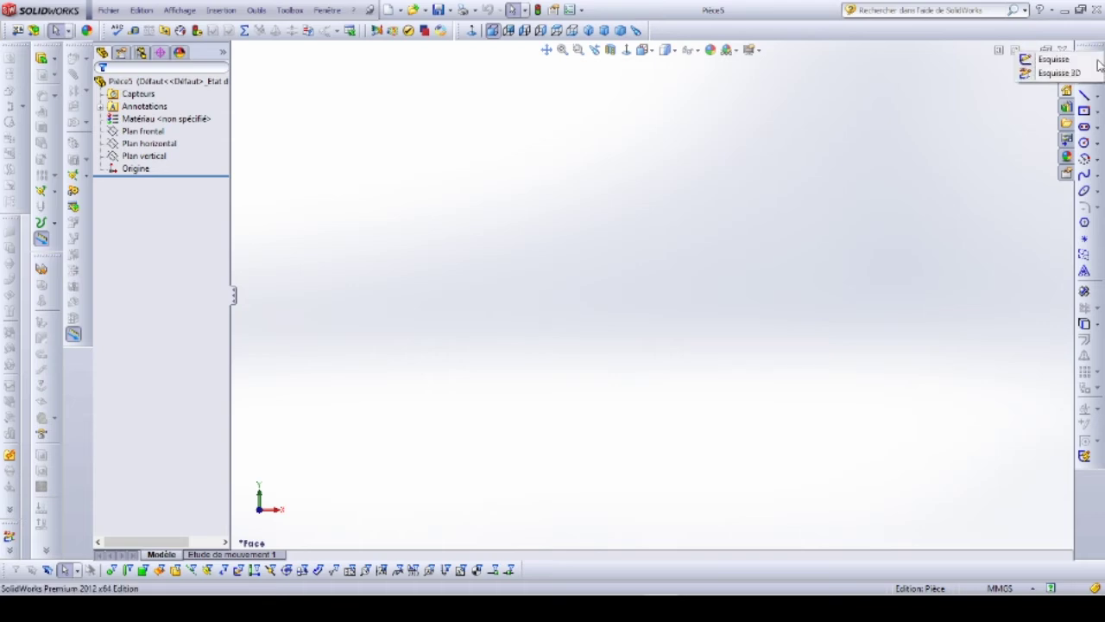
left_click(1058, 73)
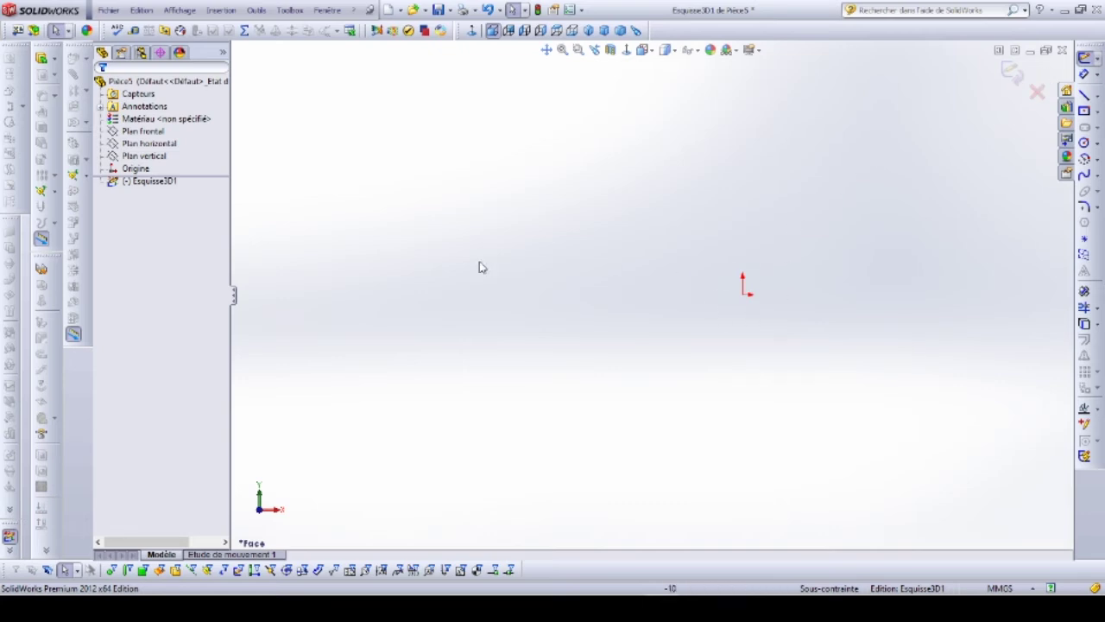
left_click(110, 183)
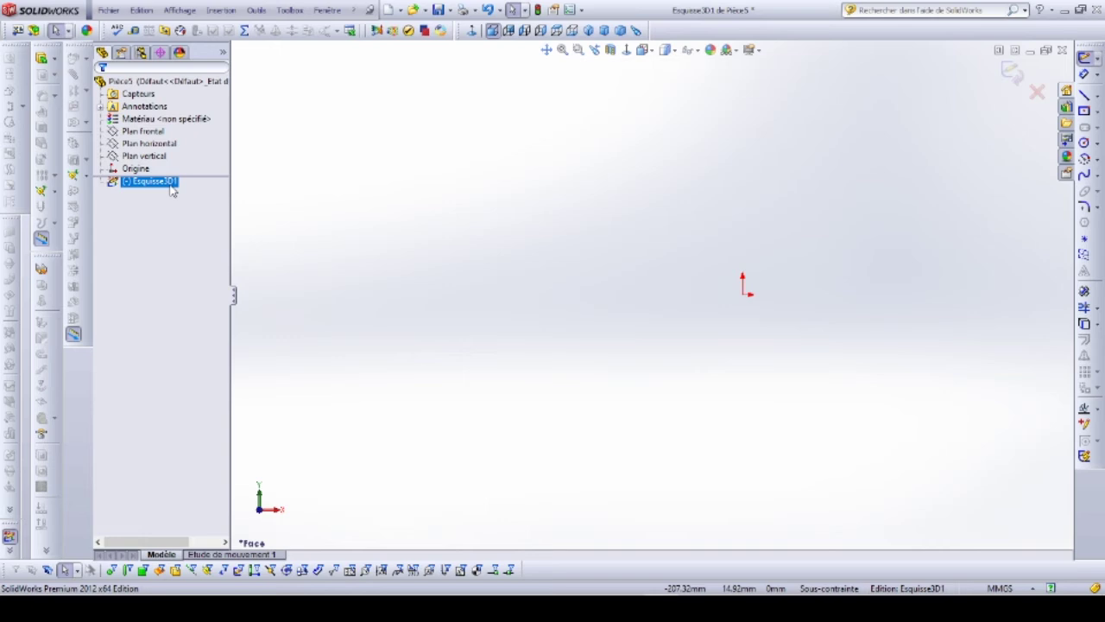
key("Escape")
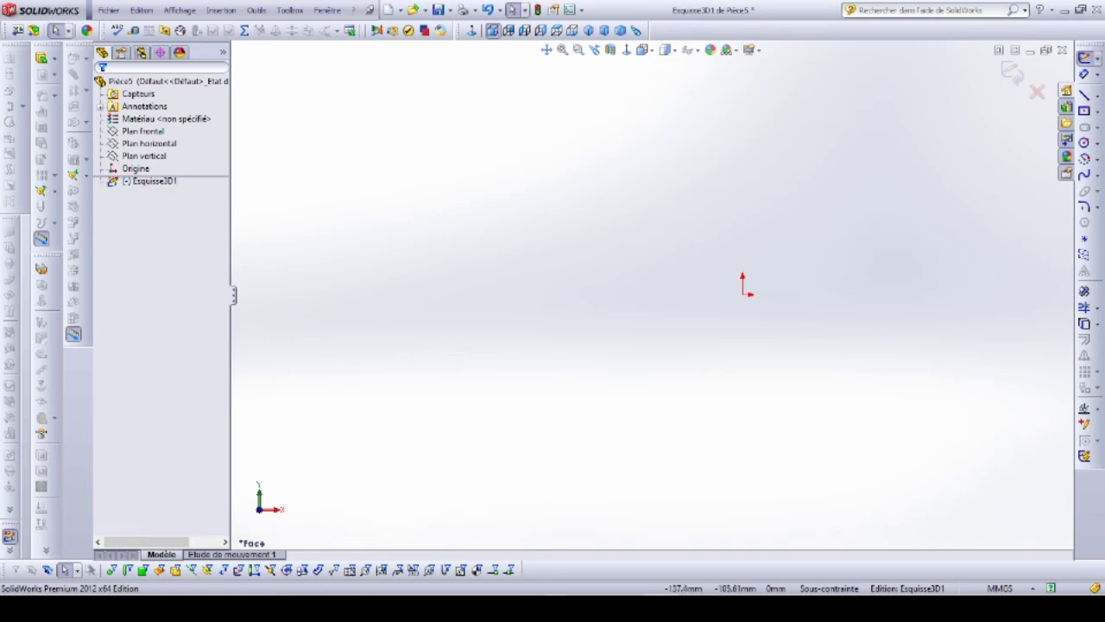
key("alt+Tab")
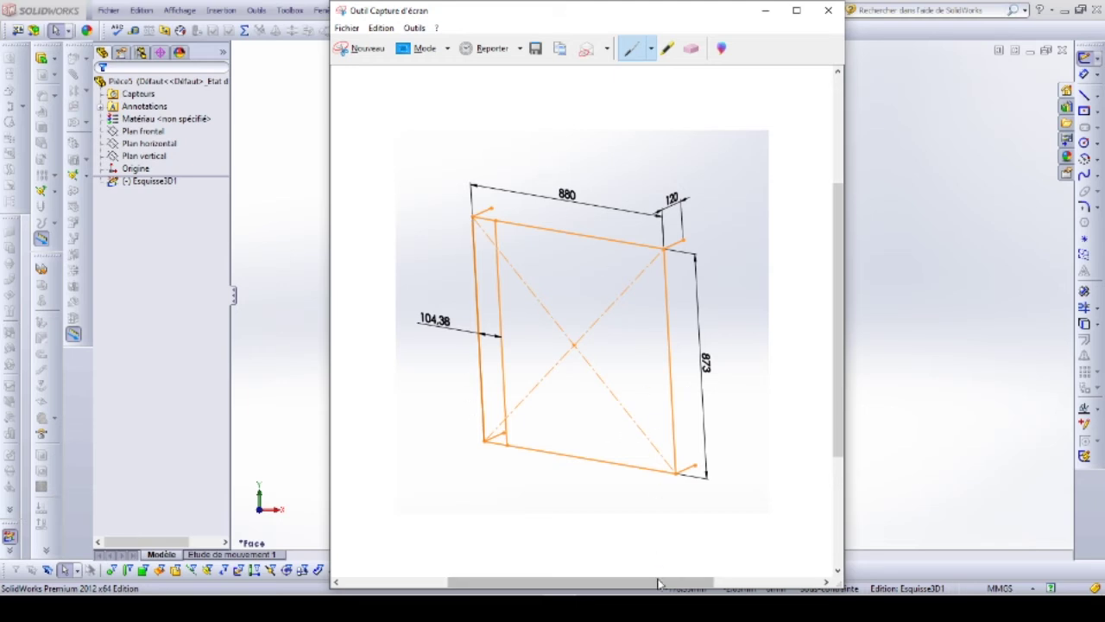
key("alt+Tab")
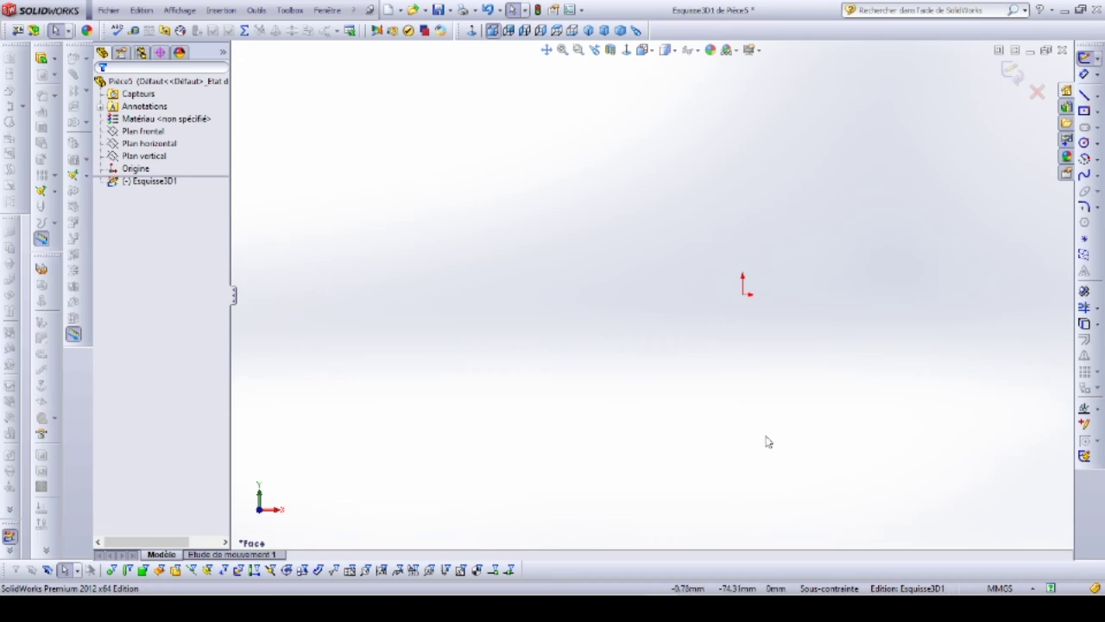
Step: Draw a centre rectangle about the origin, roughly 134.8 × 102.4 mm, and orbit to view it
left_click(1096, 111)
left_click(1014, 128)
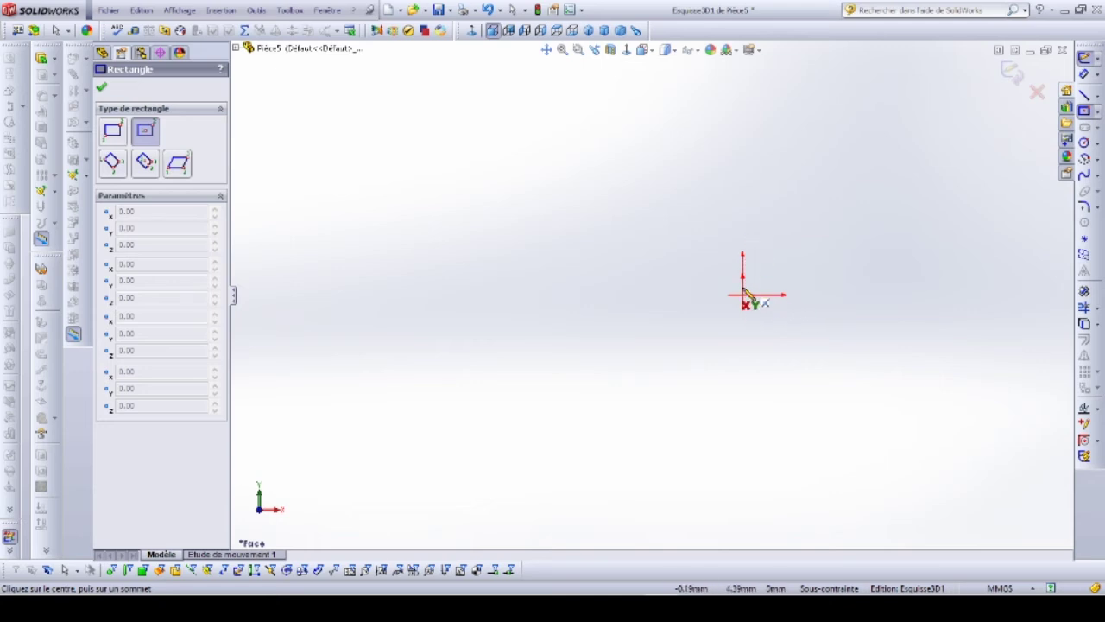
left_click(743, 295)
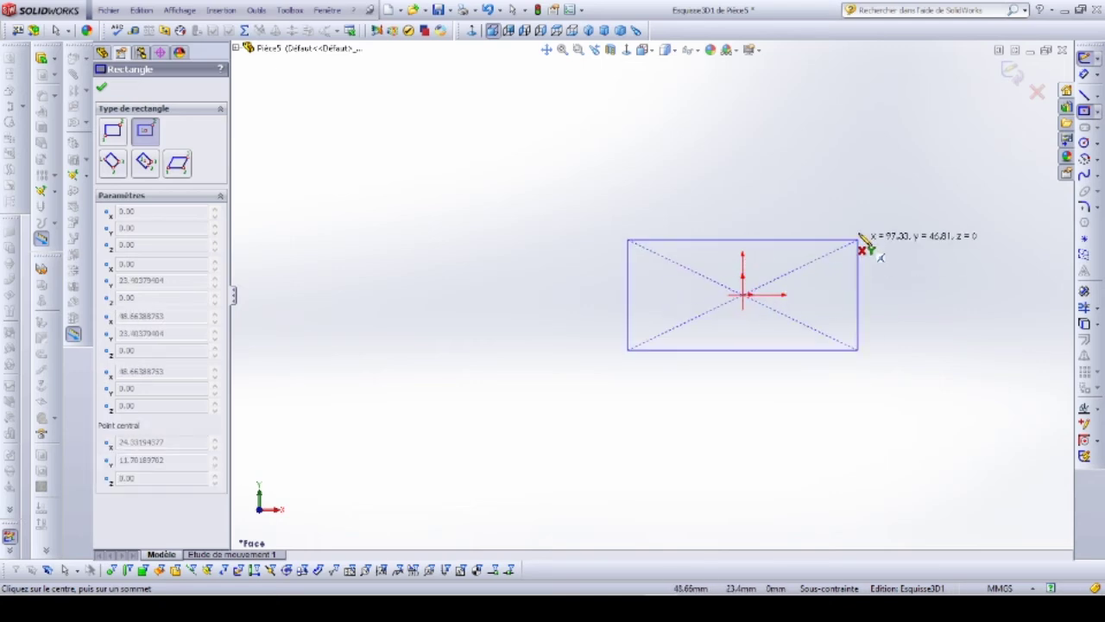
left_click(903, 176)
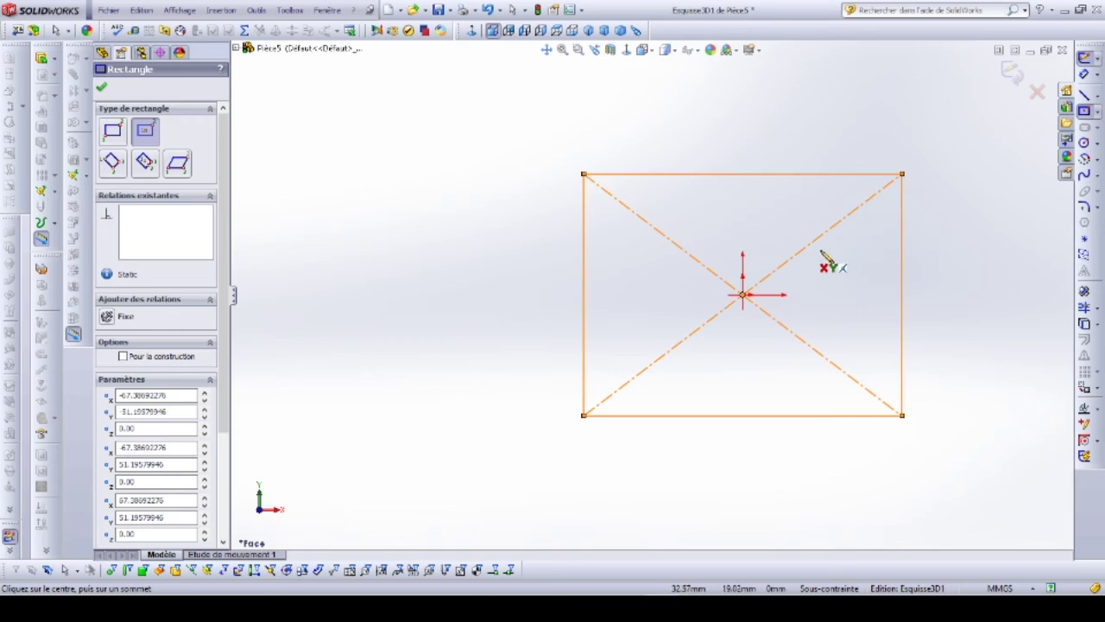
mouse_move(926, 234)
middle_mouse_down()
mouse_move(854, 269)
mouse_move(862, 311)
mouse_move(880, 316)
mouse_move(814, 319)
middle_mouse_up()
scroll(760, 318, "down", 3)
scroll(665, 276, "down", 2)
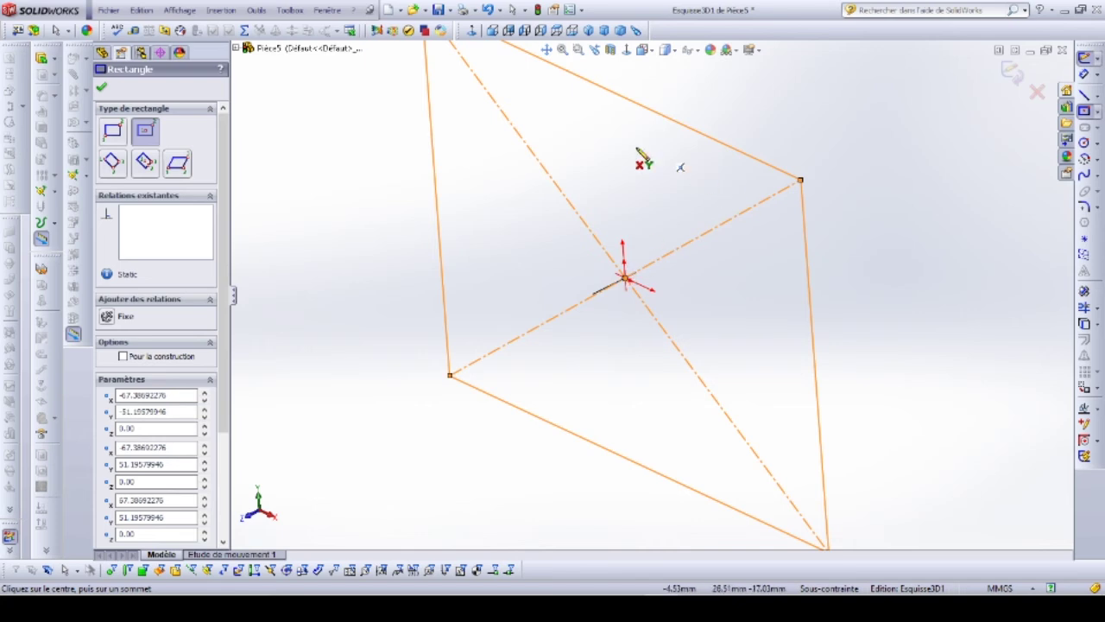
Step: Dimension the rectangle's top edge to 880 mm
left_click(1086, 75)
left_click(705, 141)
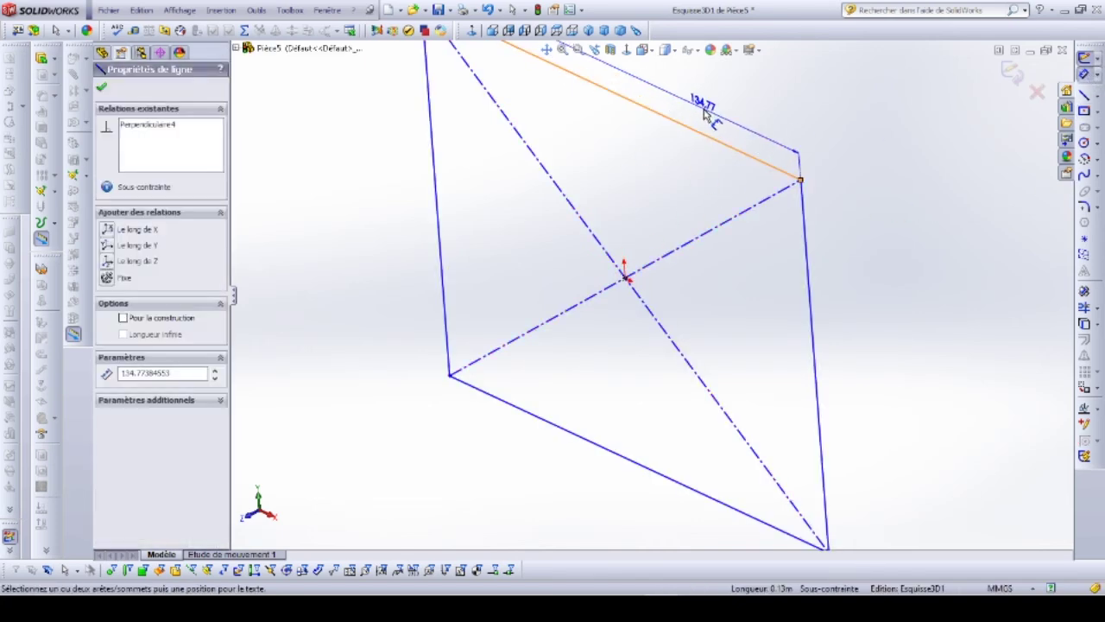
left_click(708, 104)
type("880")
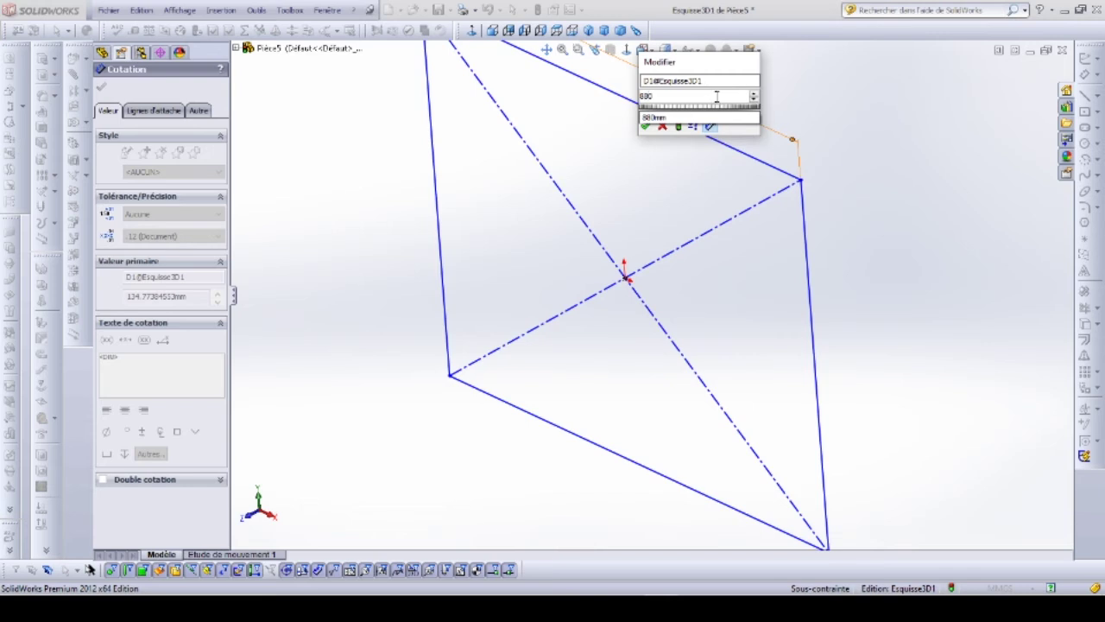
key("Return")
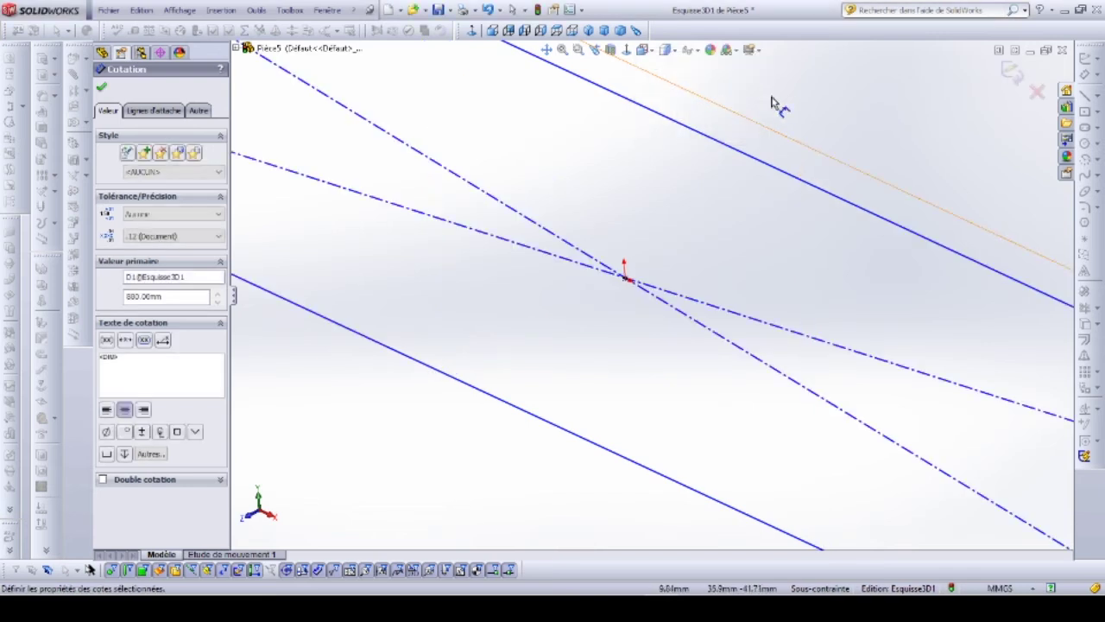
scroll(950, 449, "up", 2)
scroll(760, 345, "down", 2)
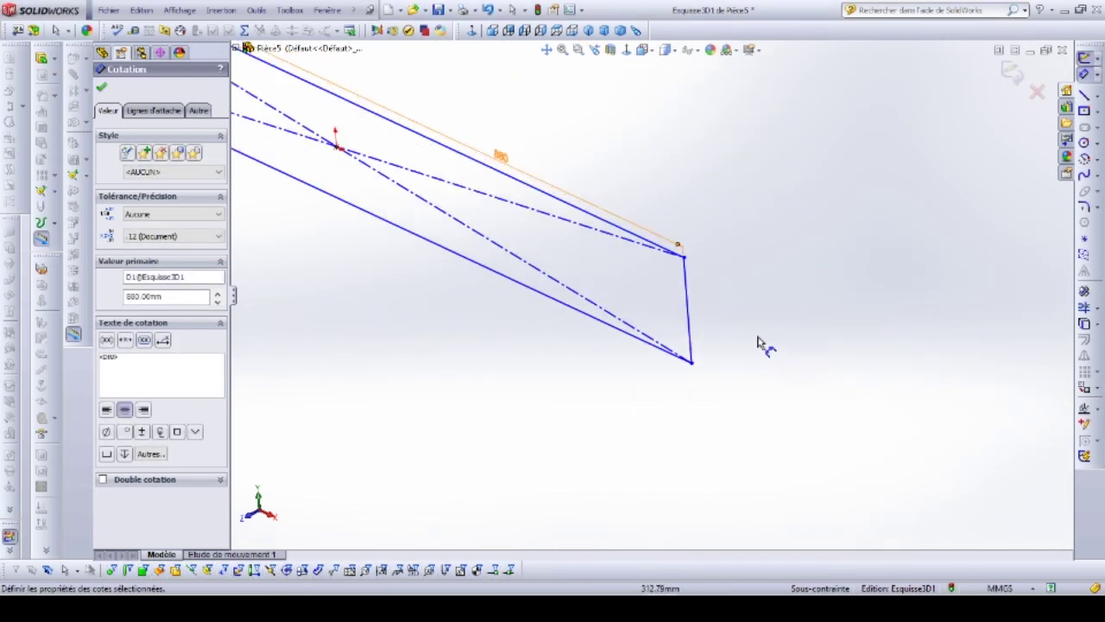
Step: Set the right edge to 873 mm and reposition the 880 and 873 dimensions
left_click(688, 312)
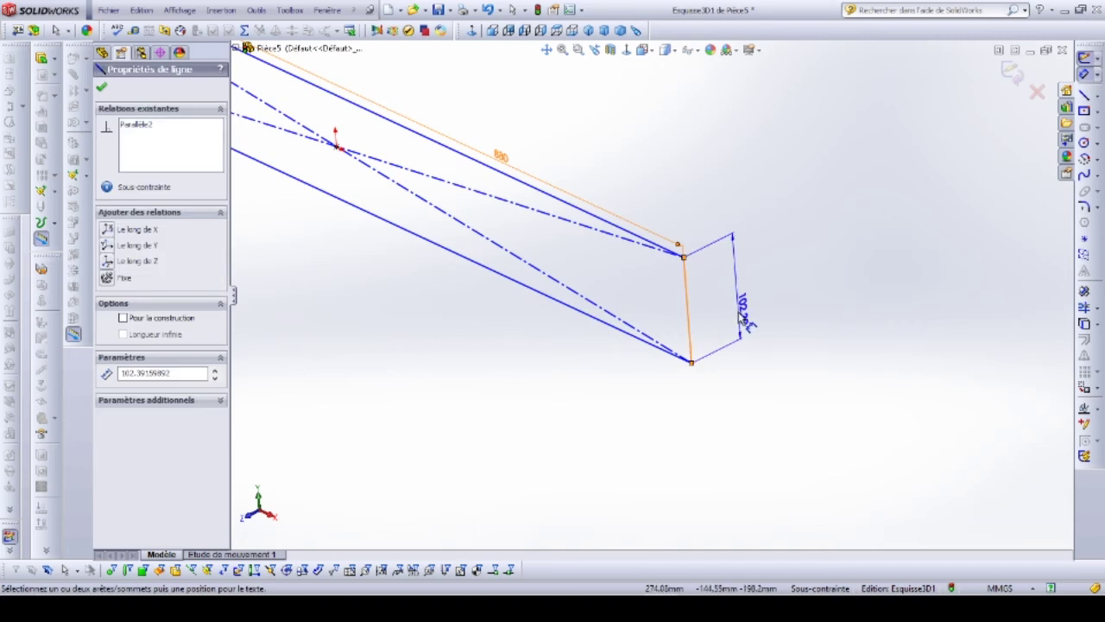
left_click(735, 315)
type("873")
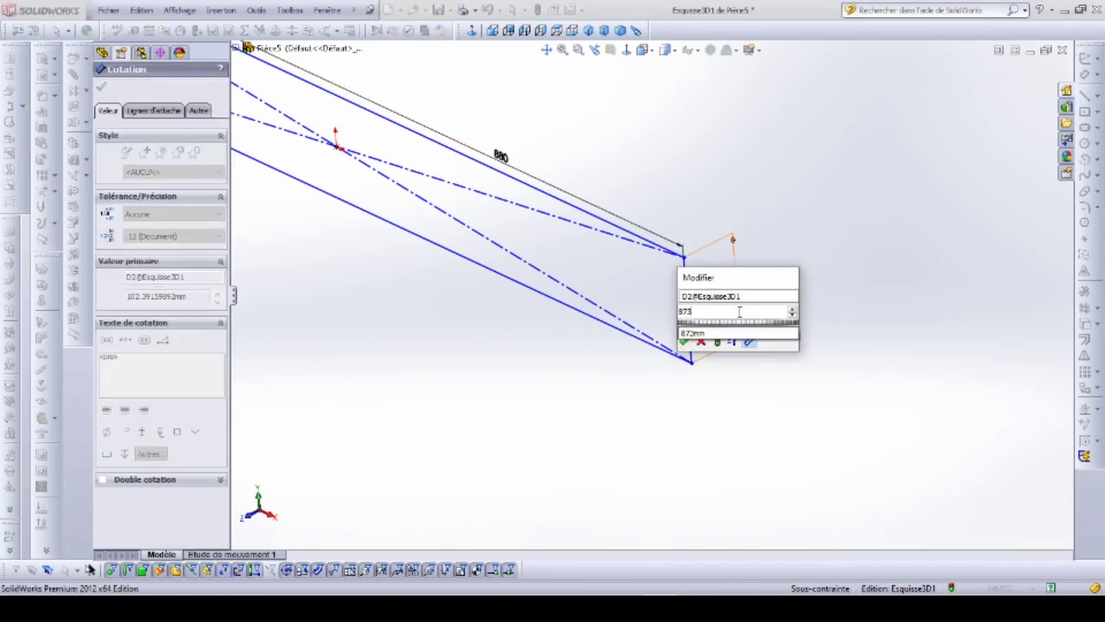
key("Return")
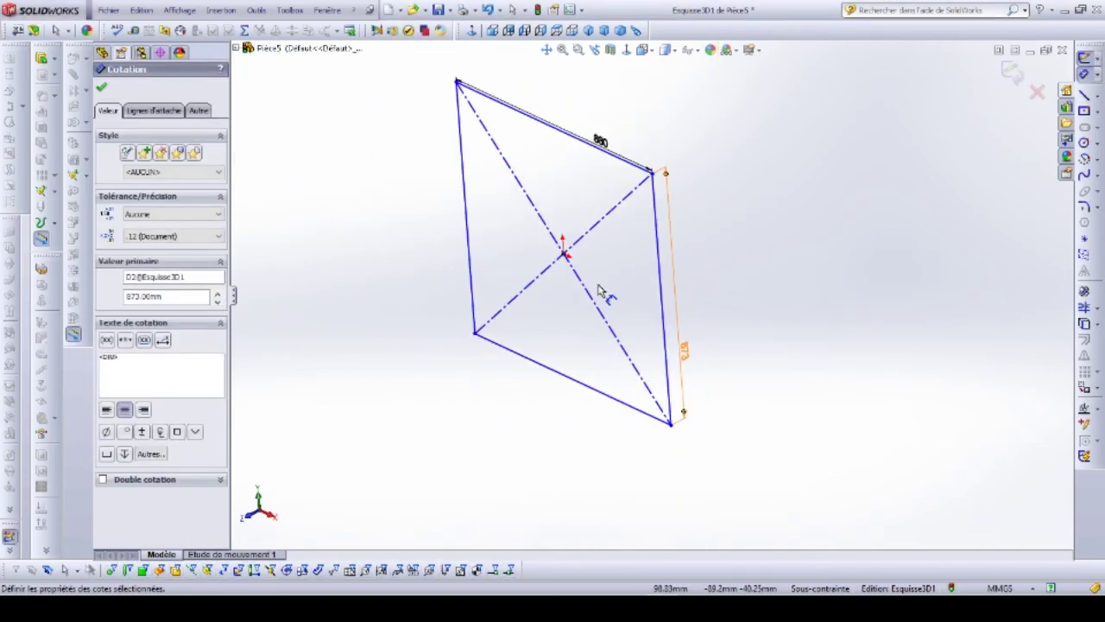
left_click(599, 141)
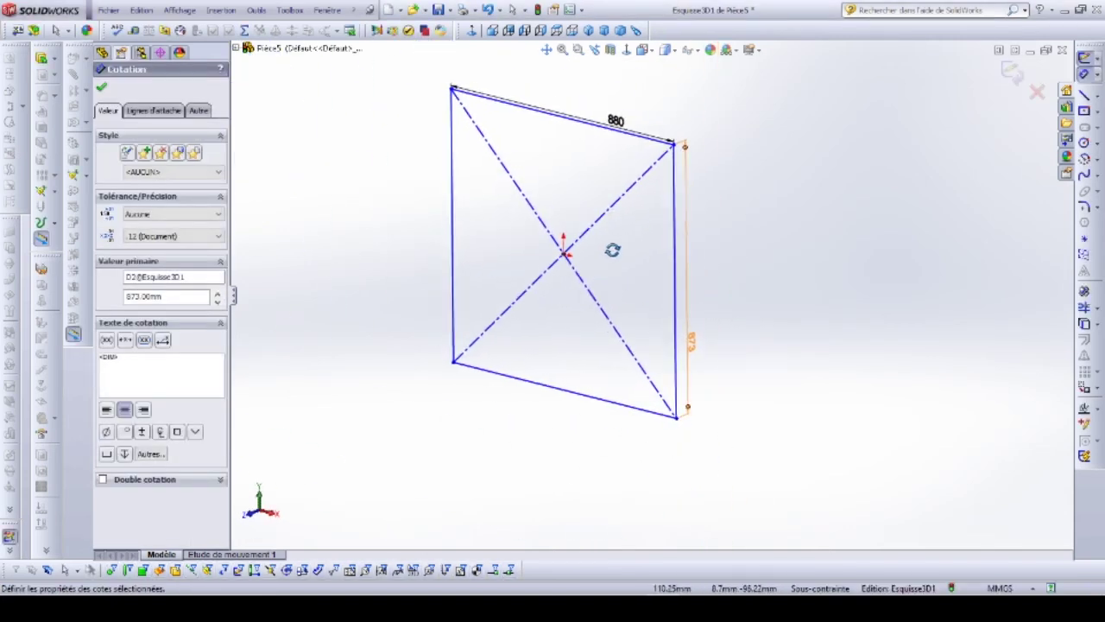
left_click(577, 111)
left_click(696, 347)
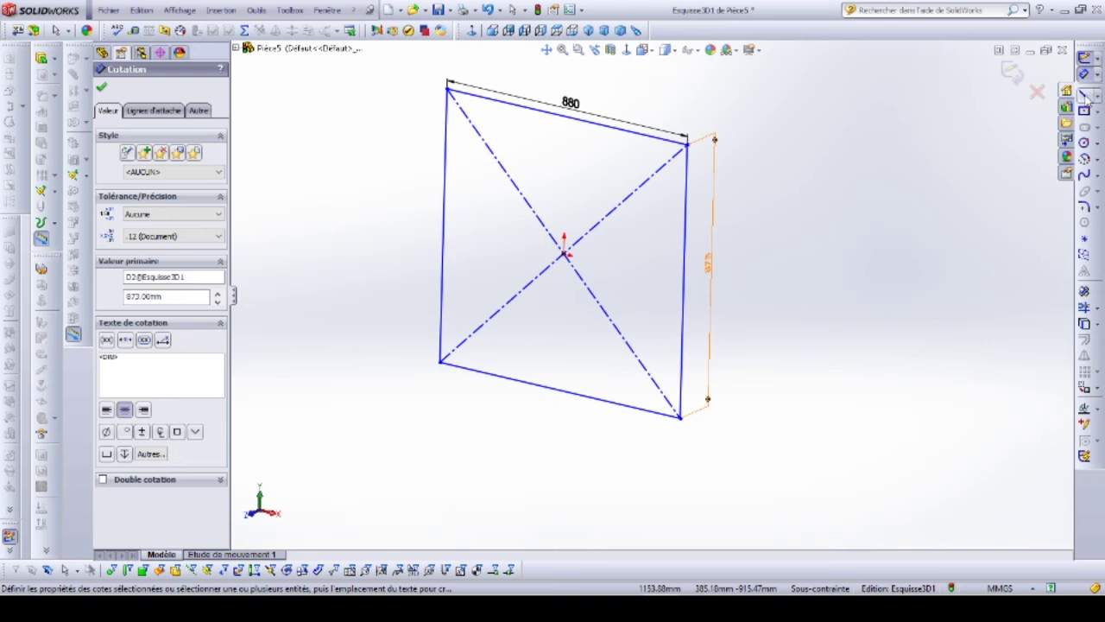
left_click(1086, 97)
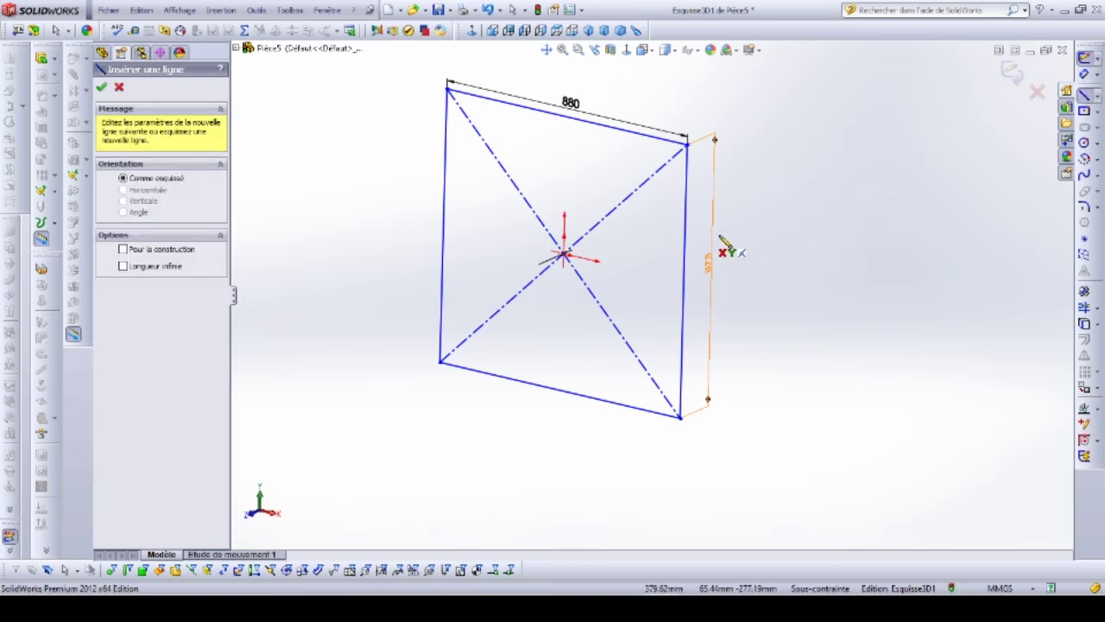
Step: Draw a short Z-direction line from the top-right corner and dimension it 120 mm
left_click(688, 145)
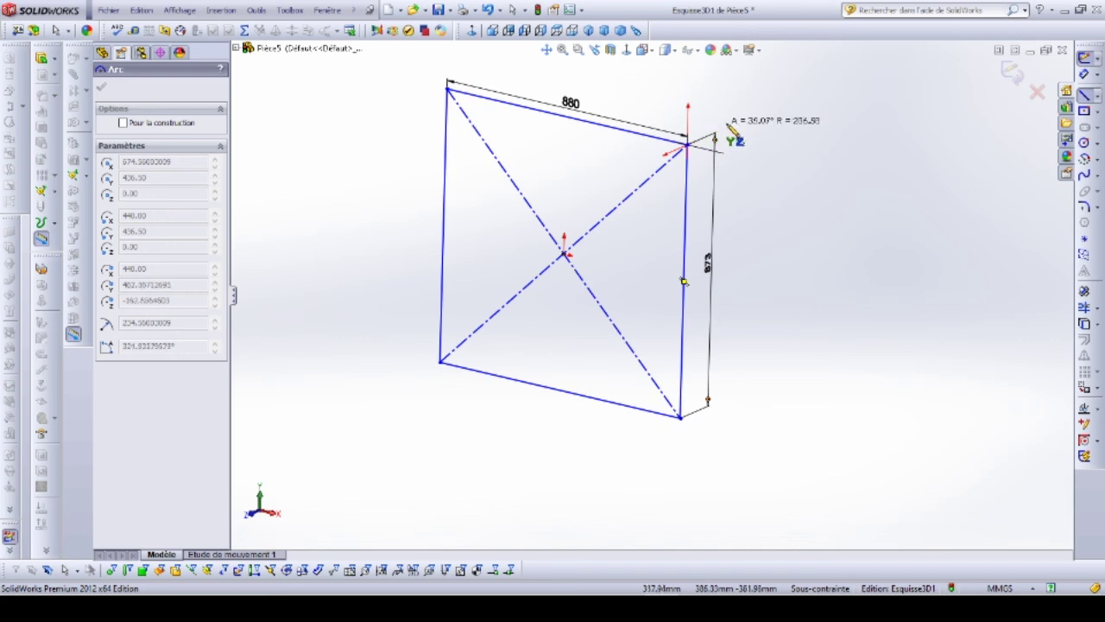
left_click(1084, 96)
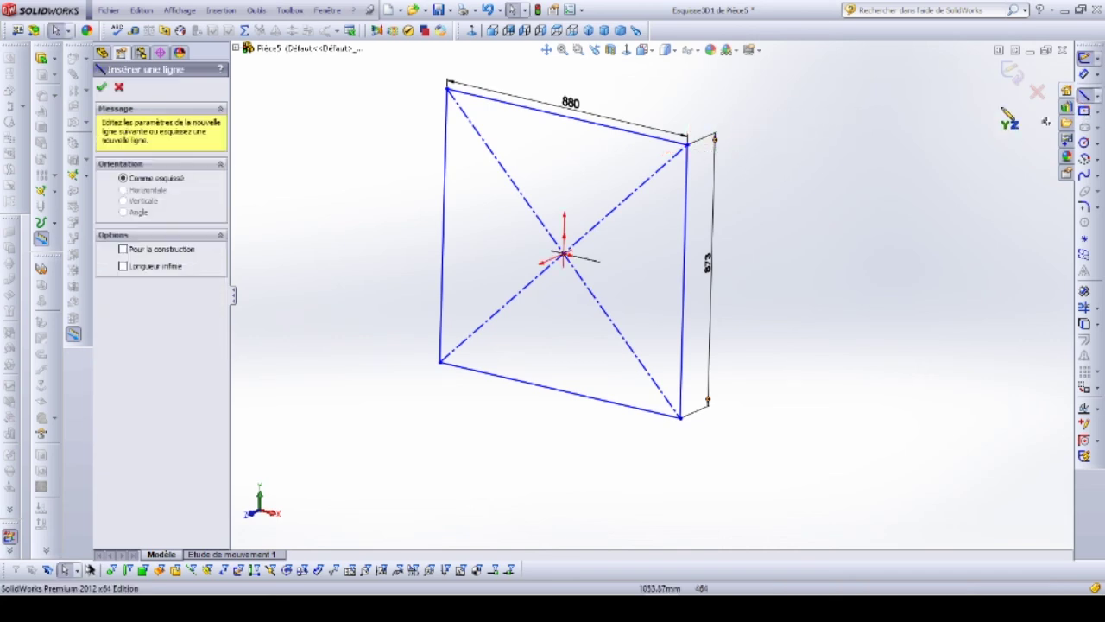
left_click(688, 143)
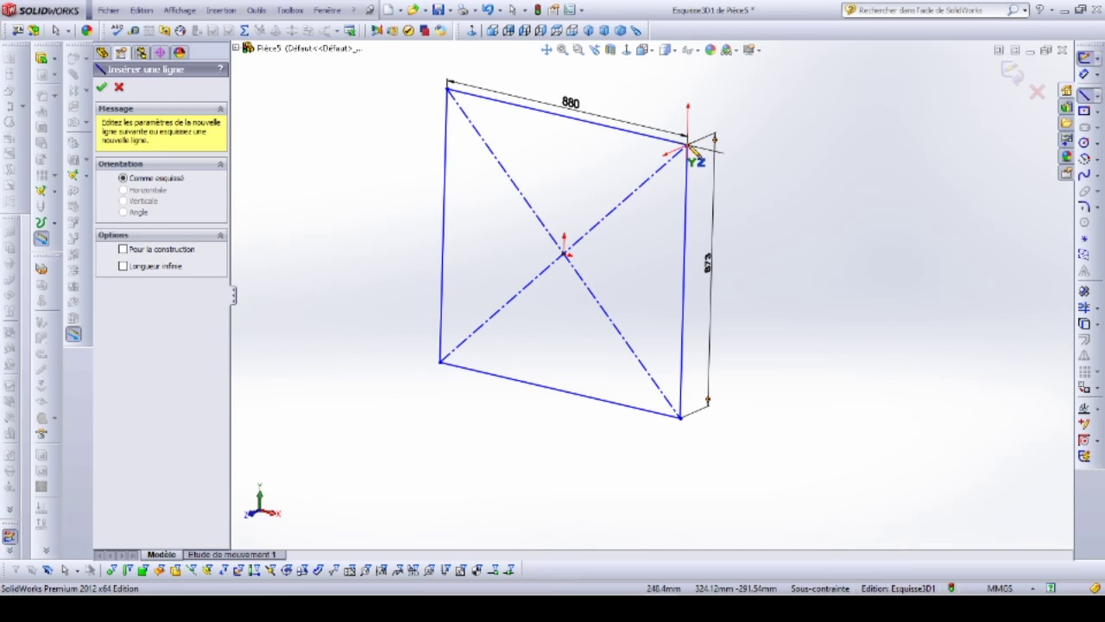
left_click(688, 145)
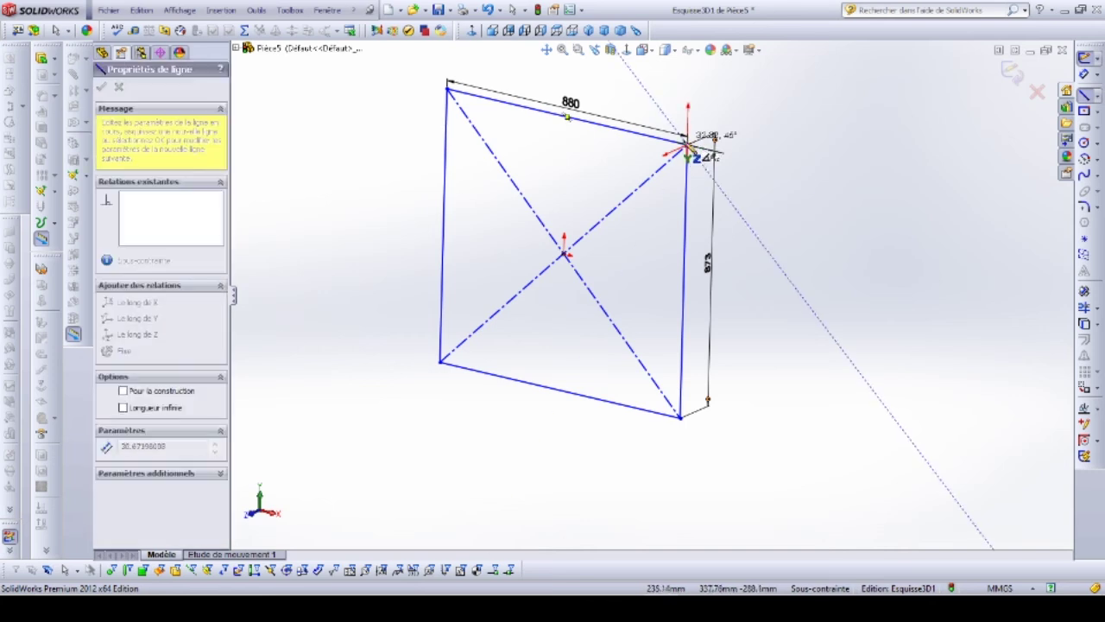
left_click(730, 127)
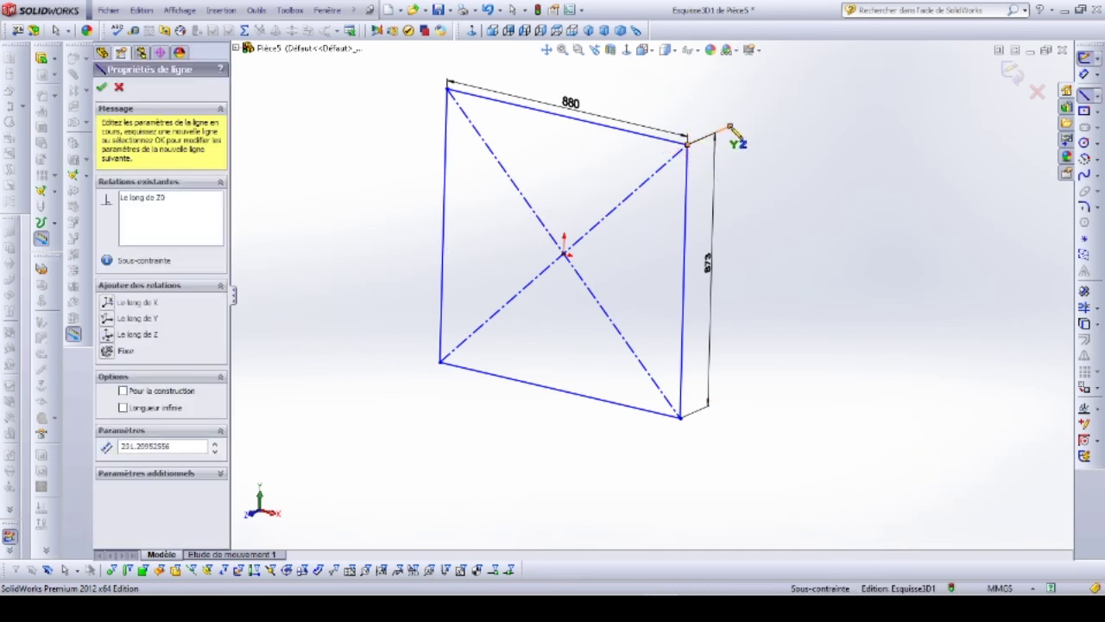
key("Escape")
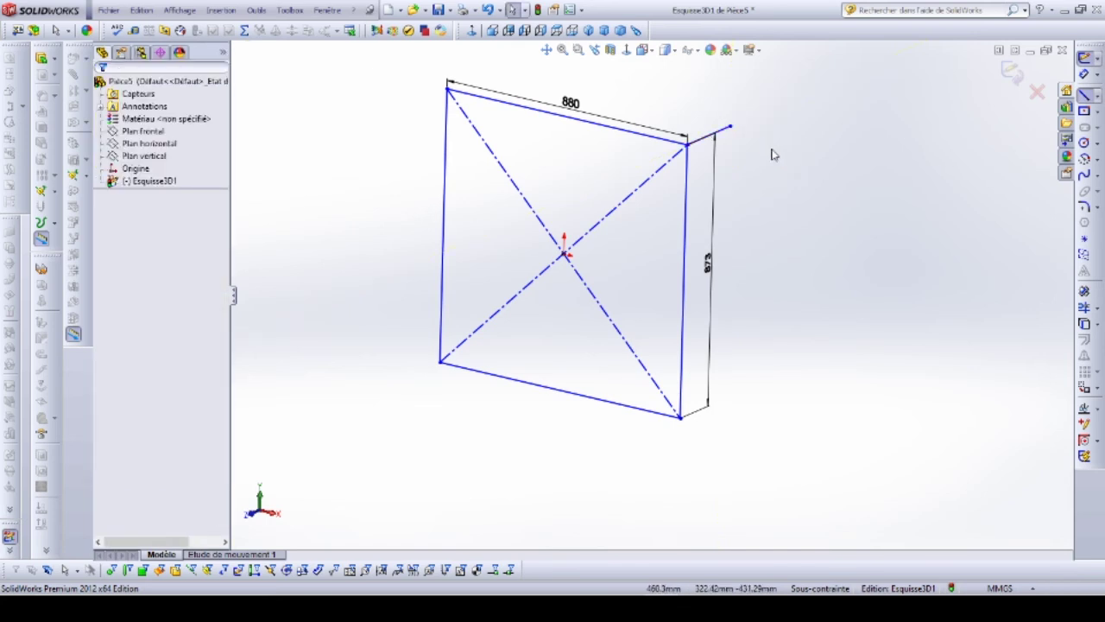
left_click(1084, 73)
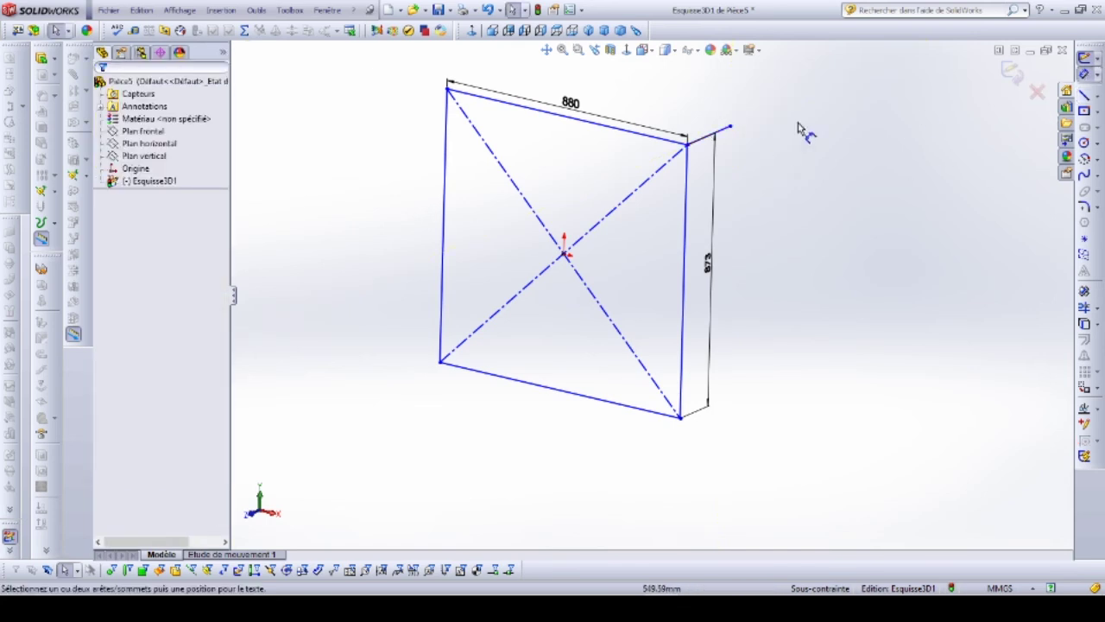
left_click(717, 132)
left_click(721, 97)
type("1")
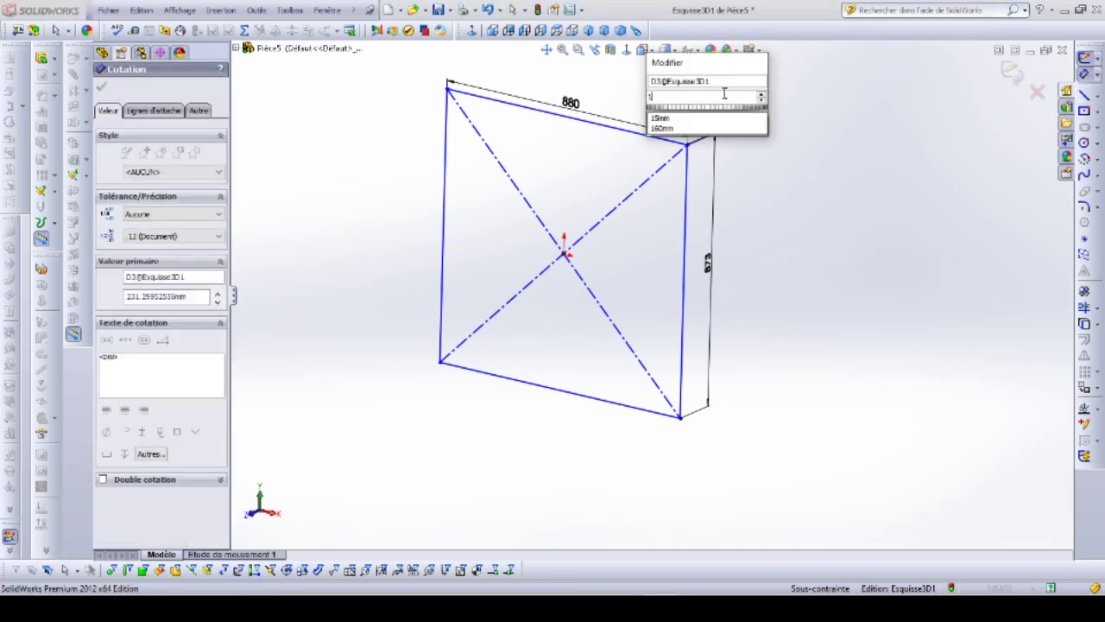
type("20")
key("Return")
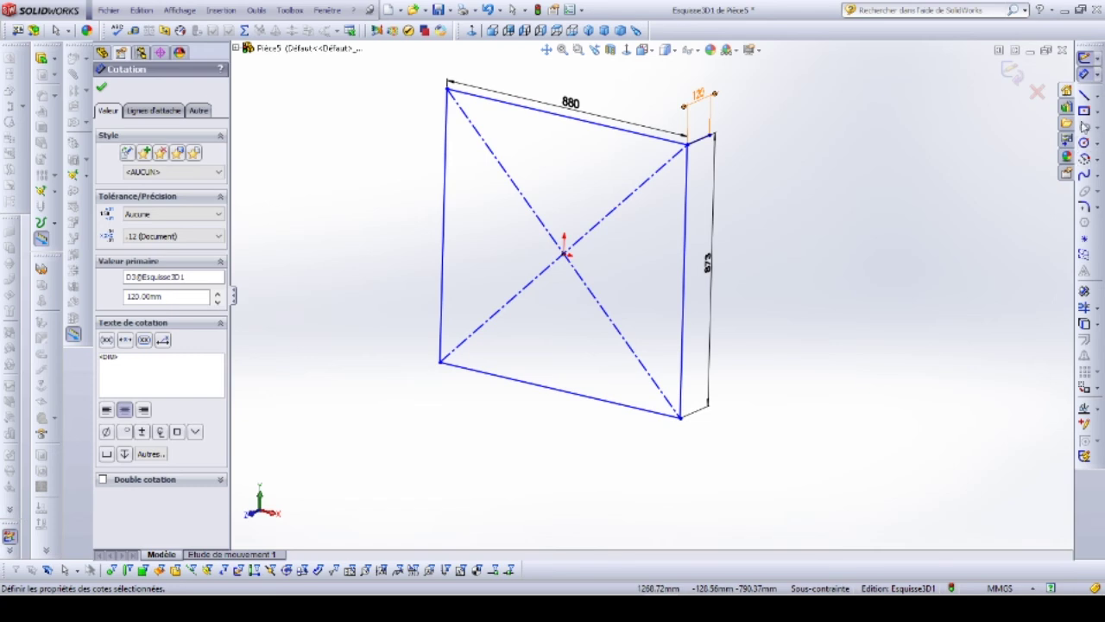
Step: Add a short line off the bottom-right corner dimensioned to 120 mm
left_click(1083, 96)
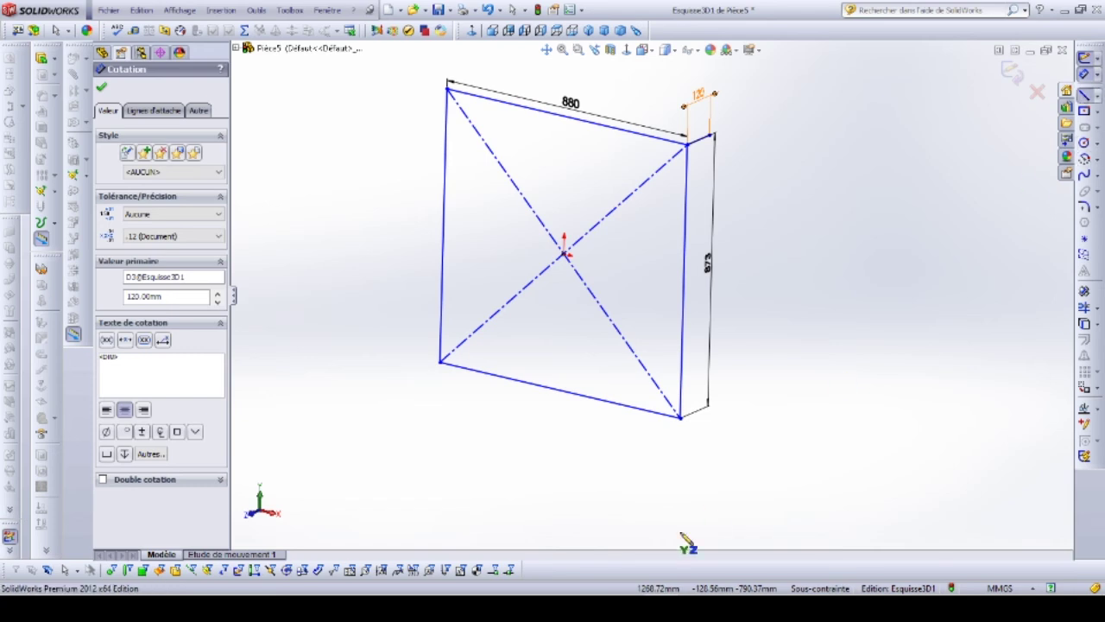
left_click(679, 421)
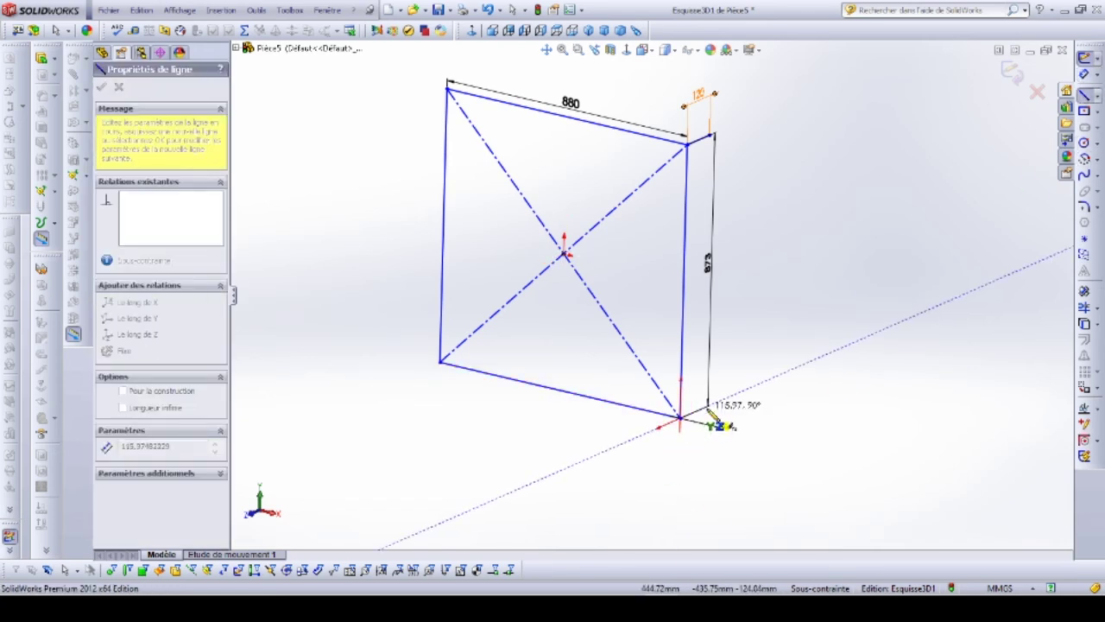
left_click(709, 404)
key("Escape")
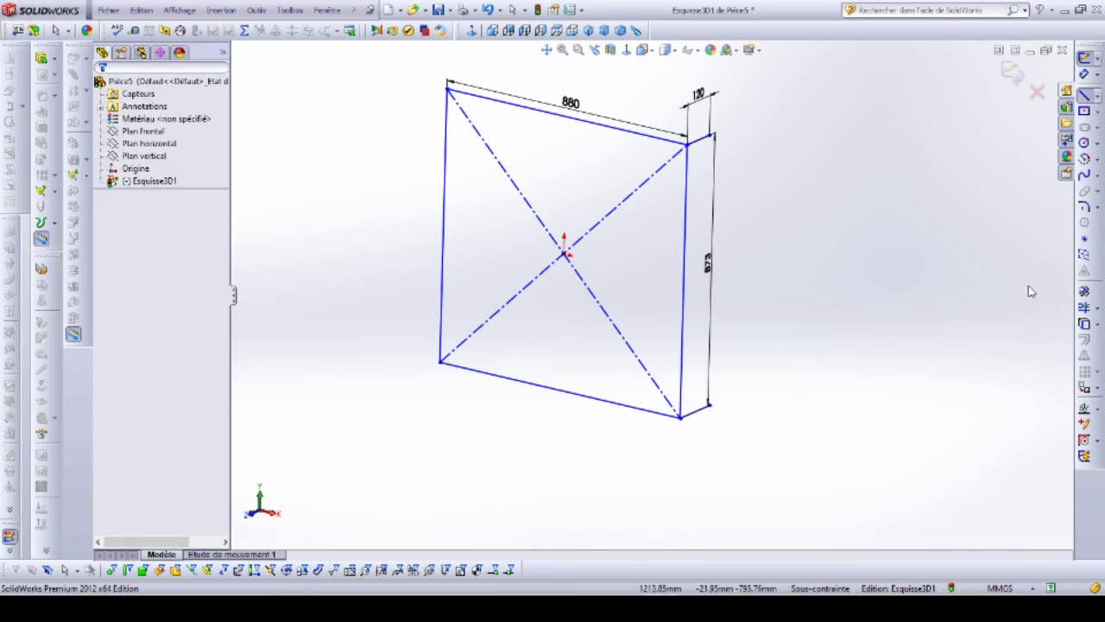
left_click(1067, 157)
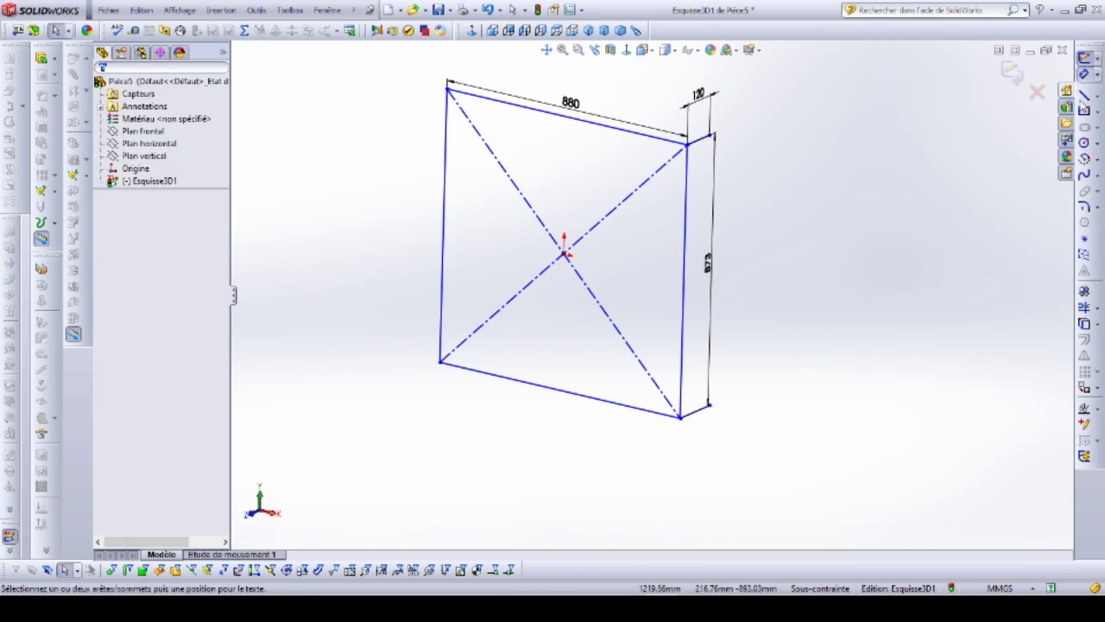
left_click(693, 415)
left_click(701, 443)
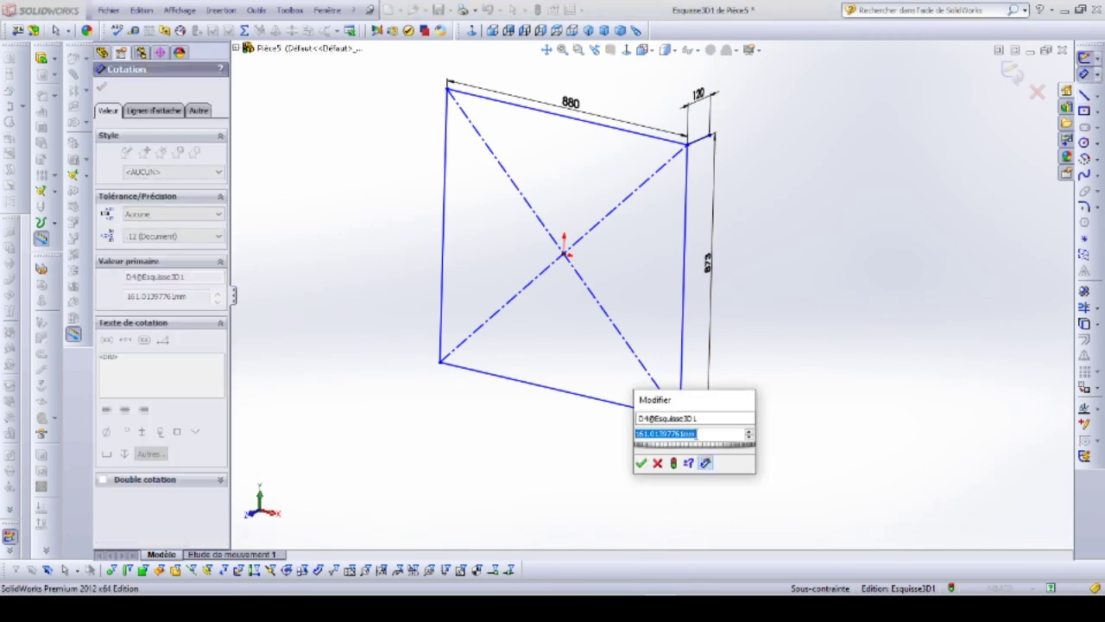
type("120")
key("Return")
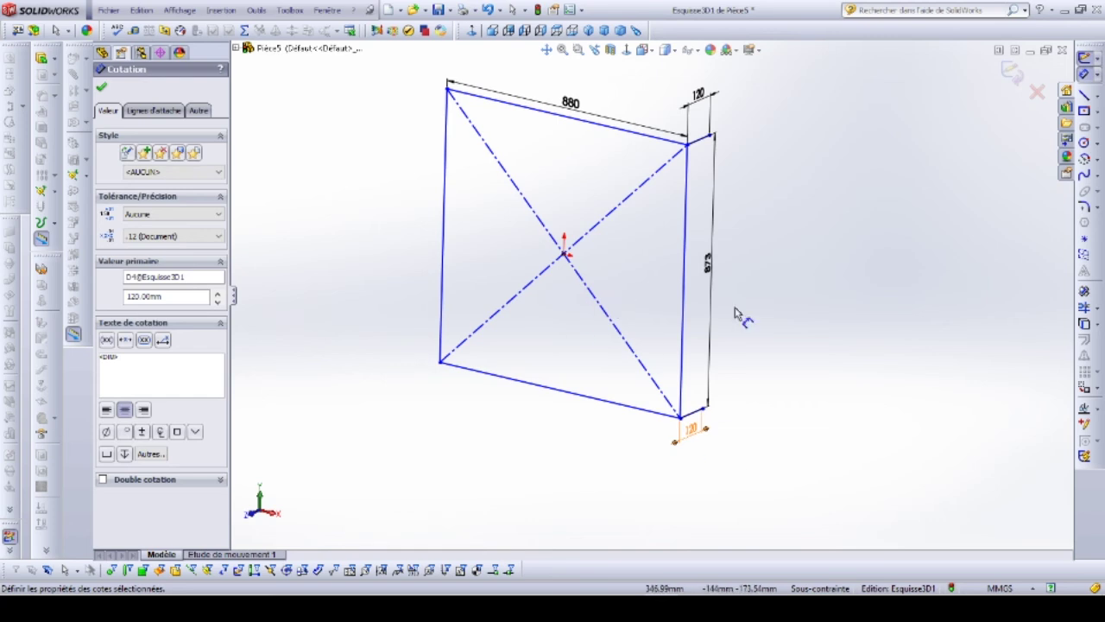
Step: Start a short line at the frame's top-left corner
left_click(1085, 95)
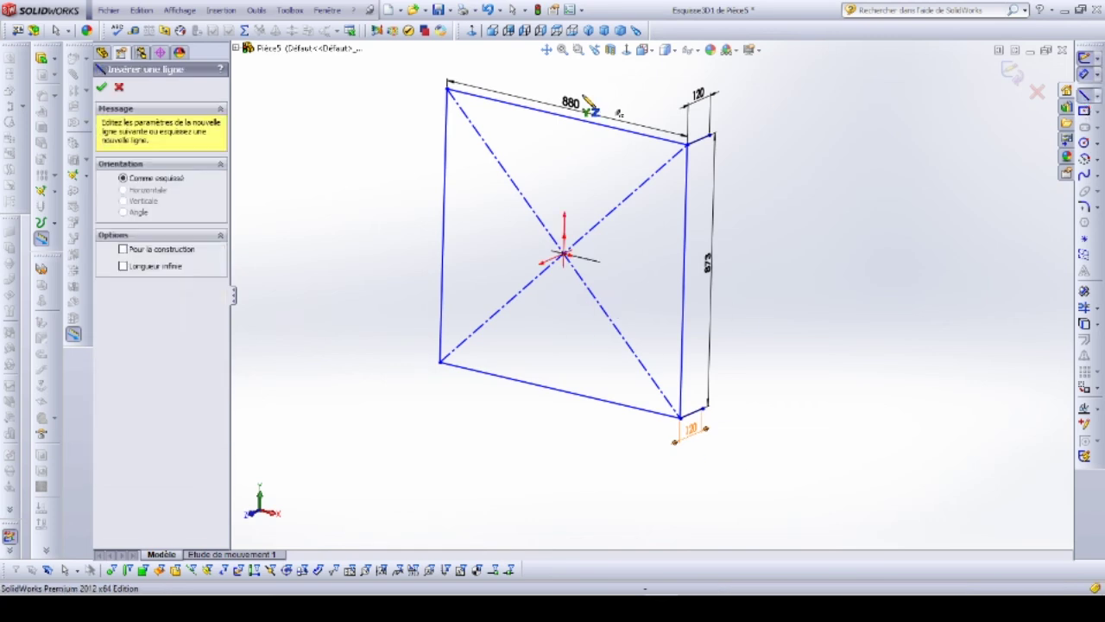
left_click(449, 87)
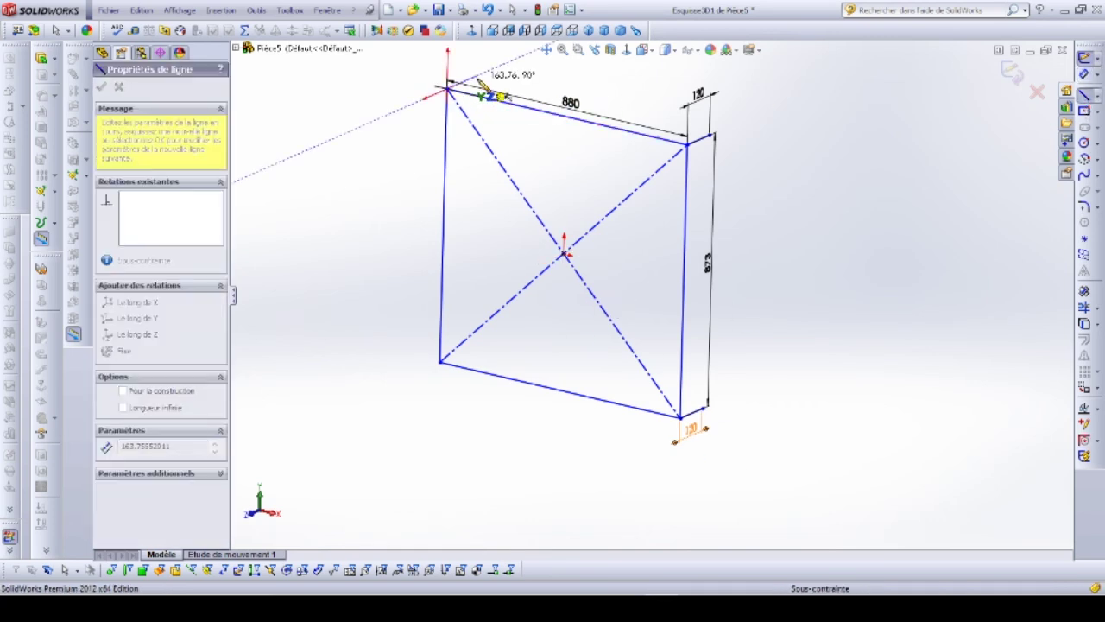
key("Escape")
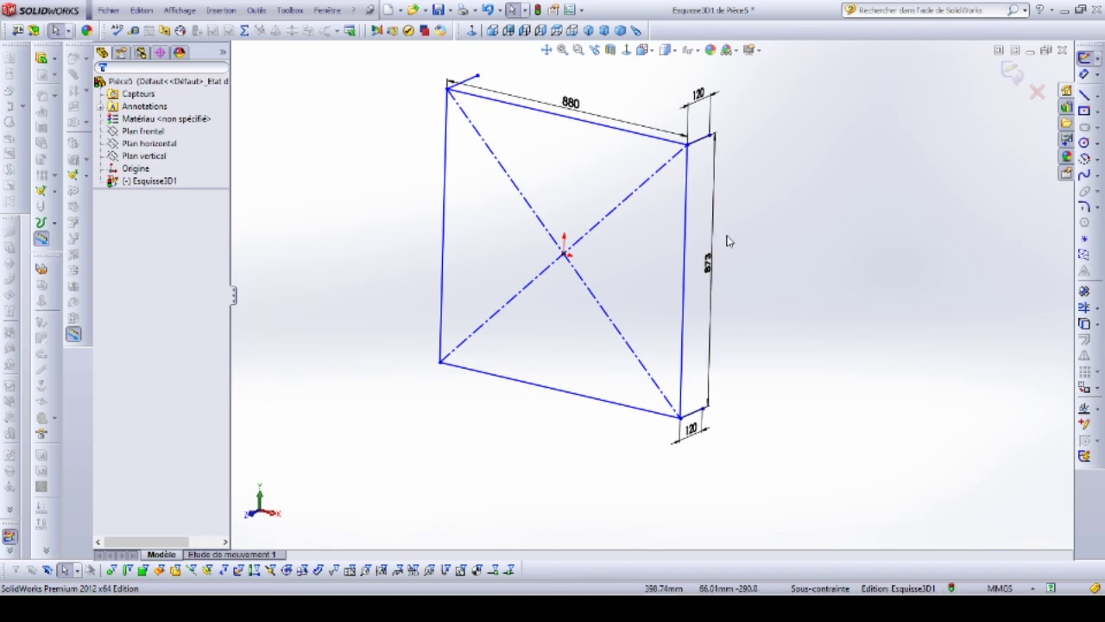
Step: Sketch a short line out from the frame's bottom-left corner
left_click(1090, 95)
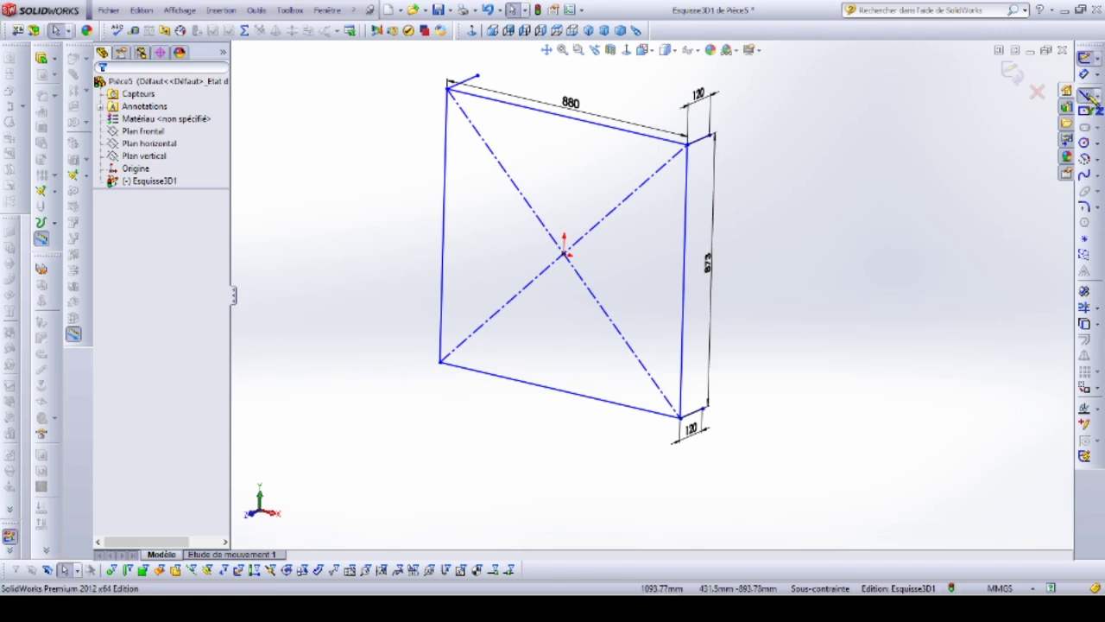
left_click(446, 367)
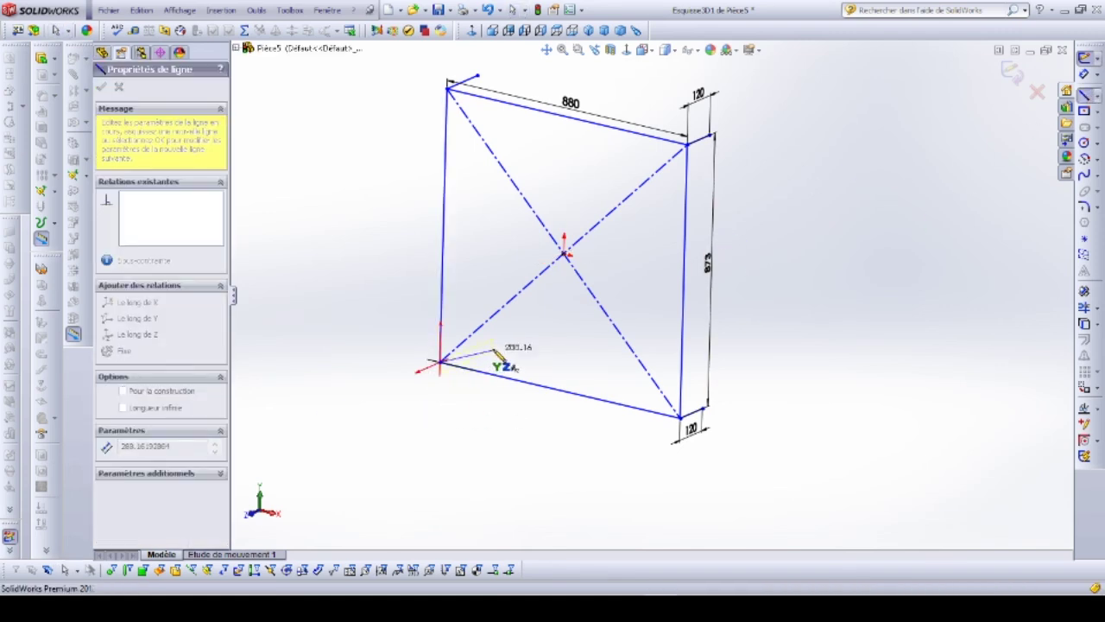
left_click(486, 345)
key("Escape")
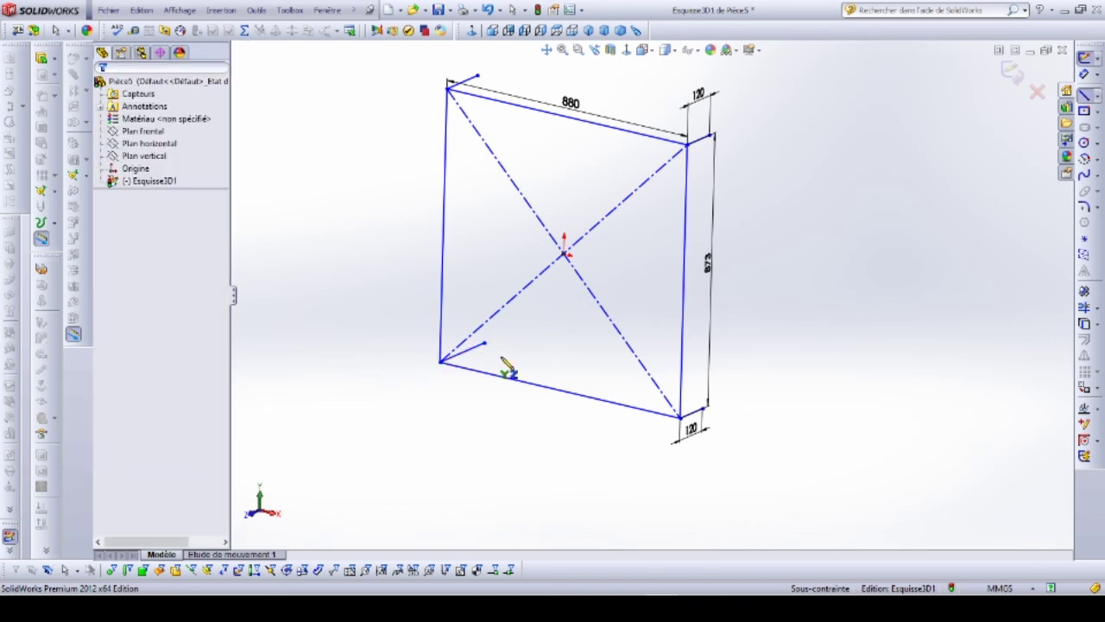
Step: Dimension the top-left and bottom-left corner lines to 120 mm each
left_click(1086, 75)
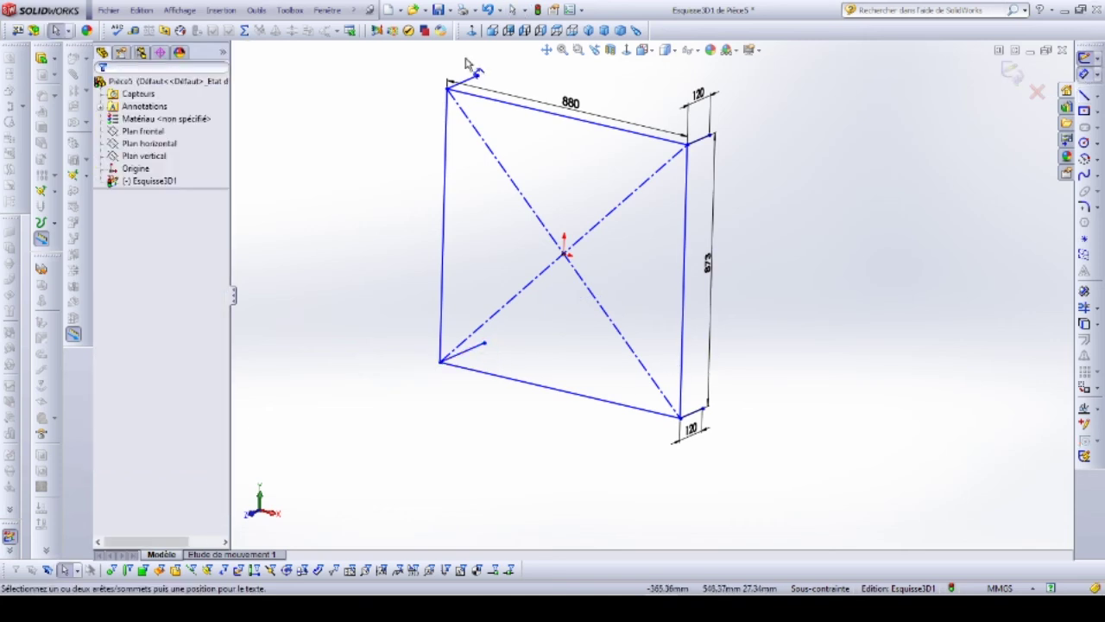
left_click(447, 89)
left_click(466, 58)
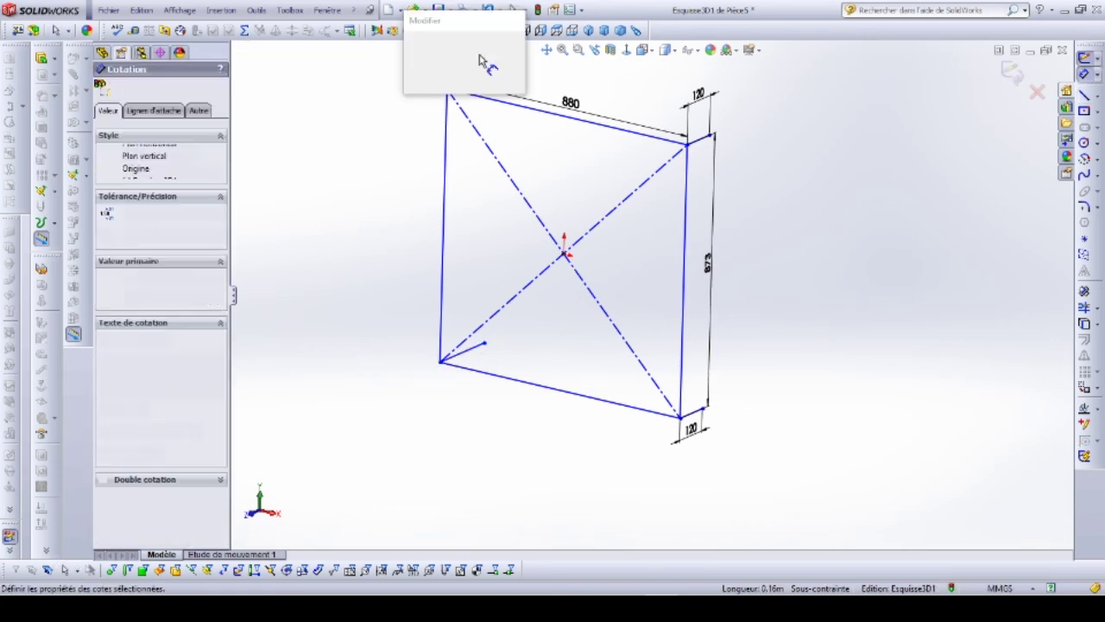
type("120")
key("Return")
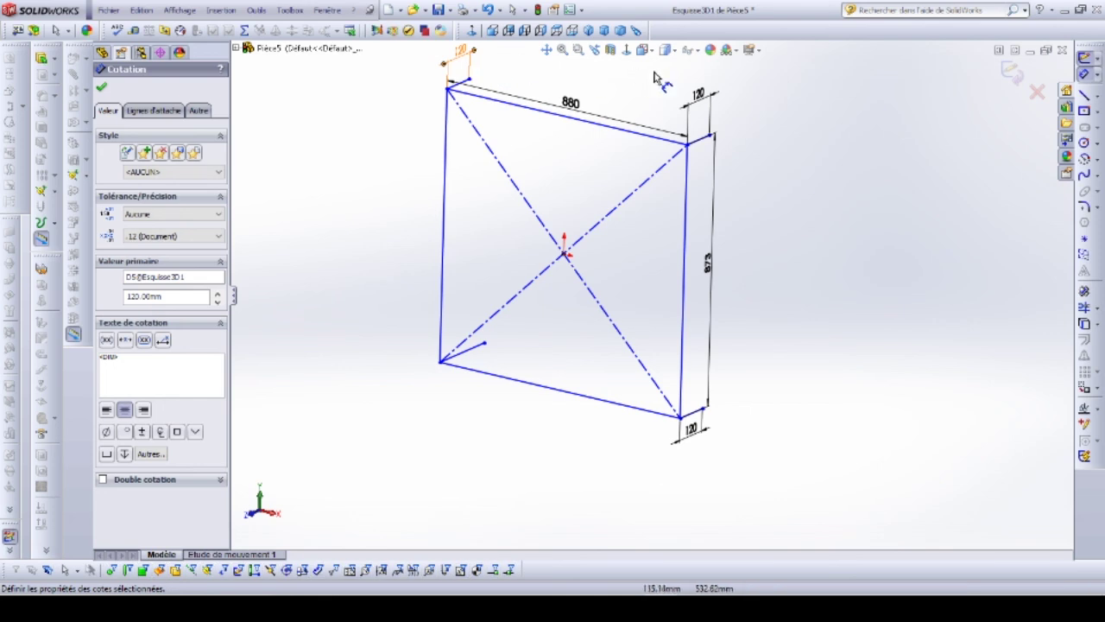
left_click(474, 352)
left_click(464, 311)
type("120")
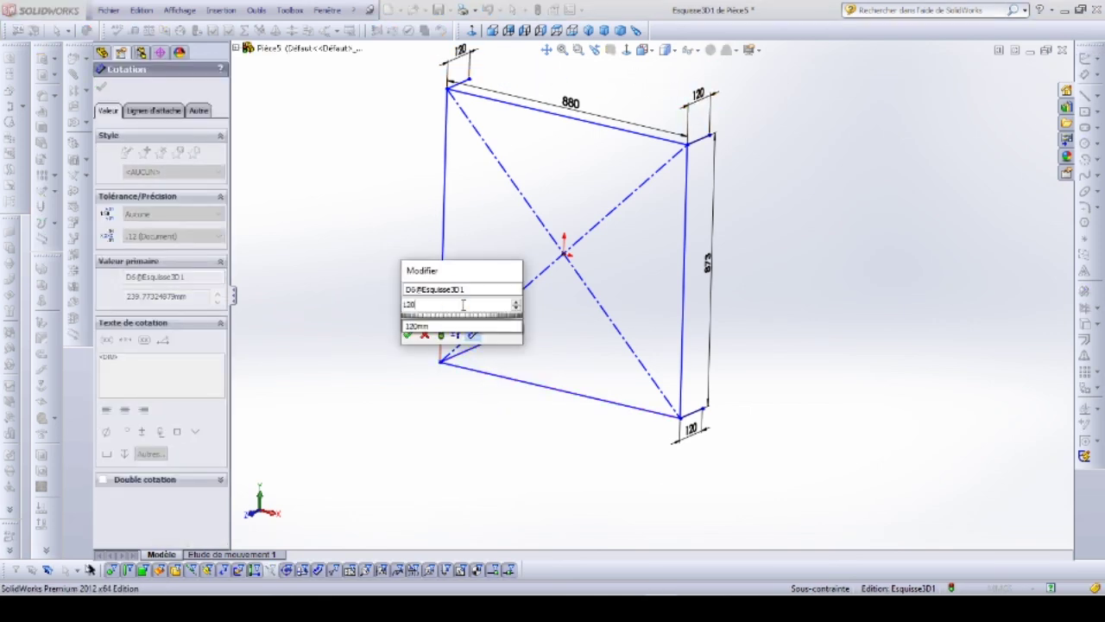
key("Return")
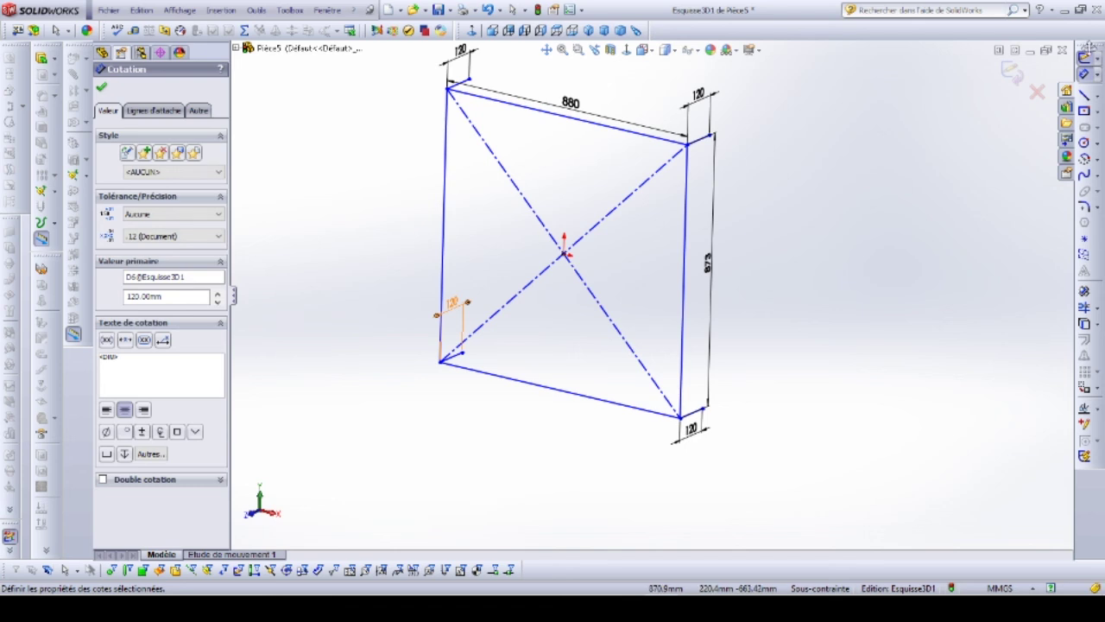
left_click(1012, 73)
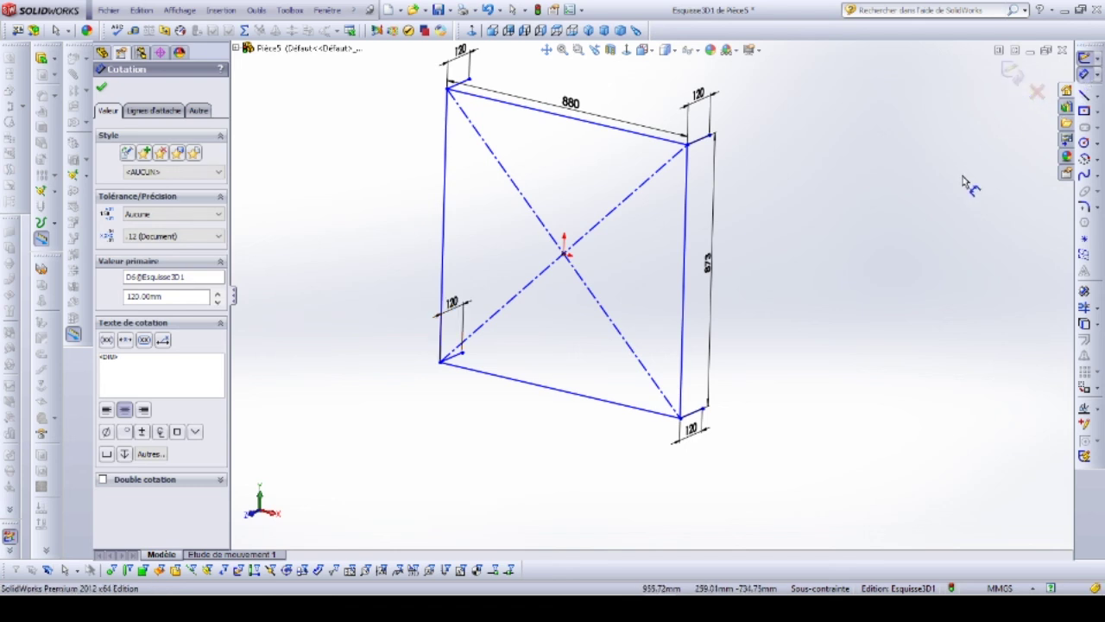
mouse_move(602, 215)
middle_mouse_down()
mouse_move(579, 270)
mouse_move(531, 167)
mouse_move(617, 172)
mouse_move(523, 217)
mouse_move(565, 198)
mouse_move(552, 194)
middle_mouse_up()
left_click(512, 10)
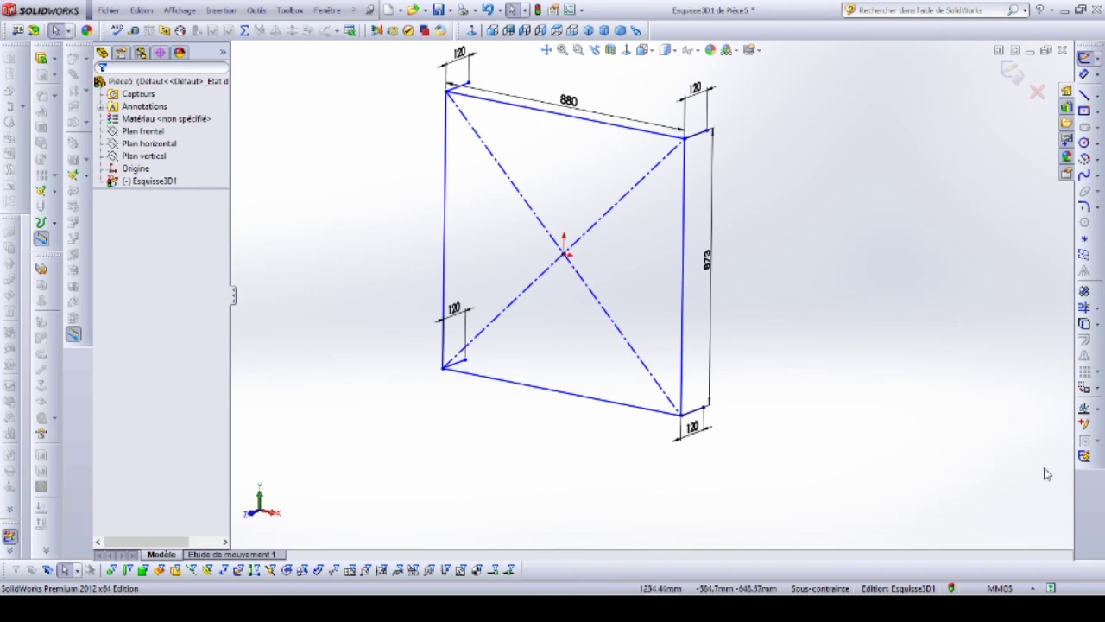
Step: Draw an inner rail line from the top-left offset point to the bottom edge, accepting the over-constraint warning
left_click(1083, 95)
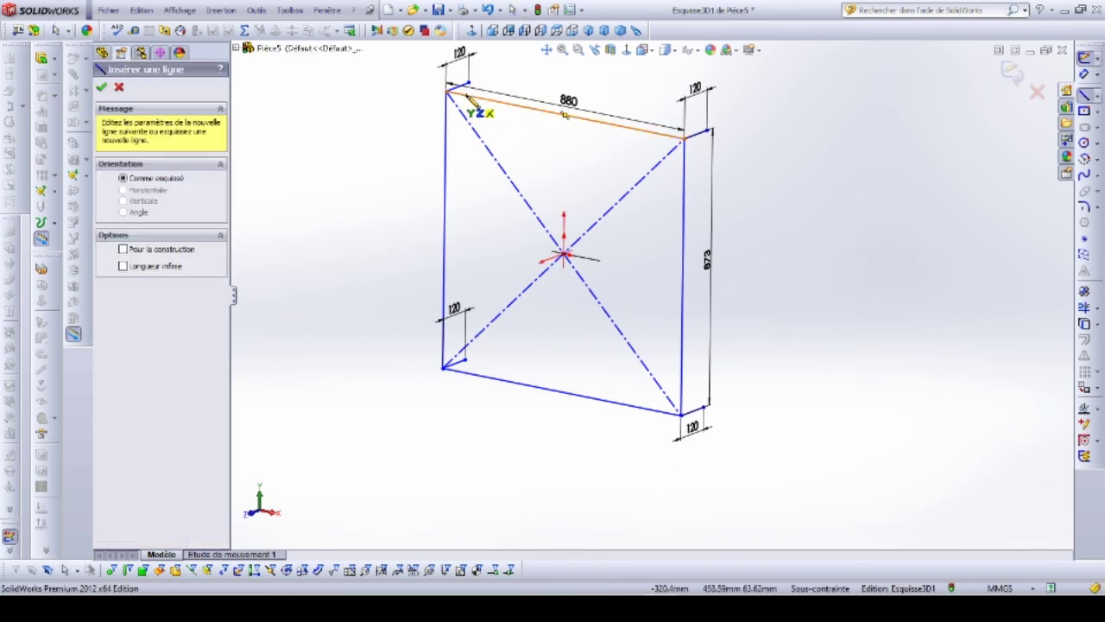
left_click(471, 102)
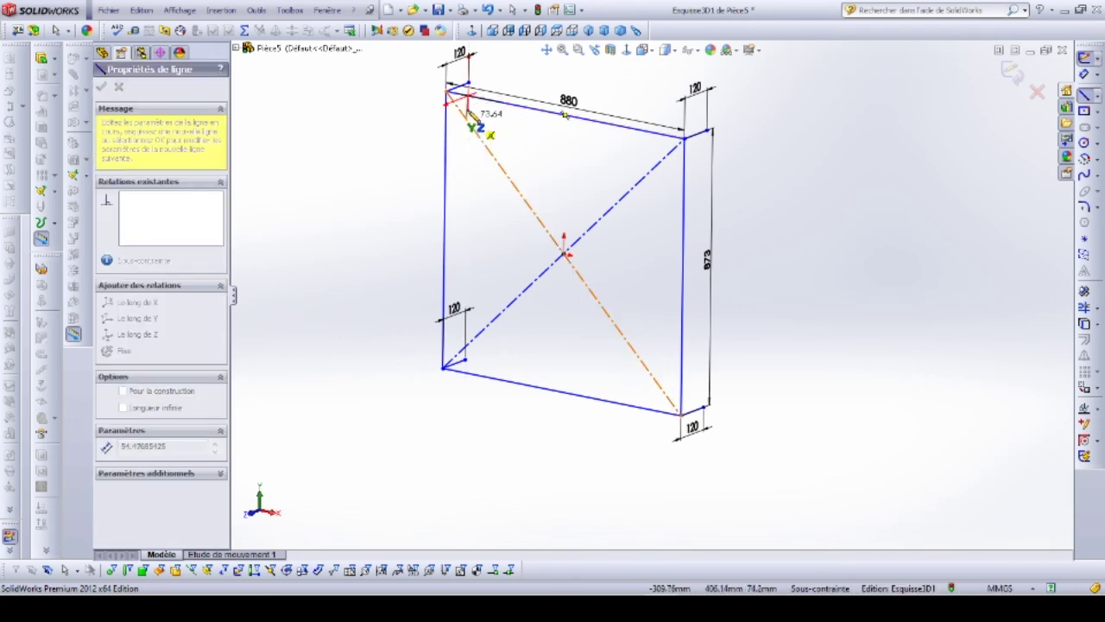
left_click(487, 363)
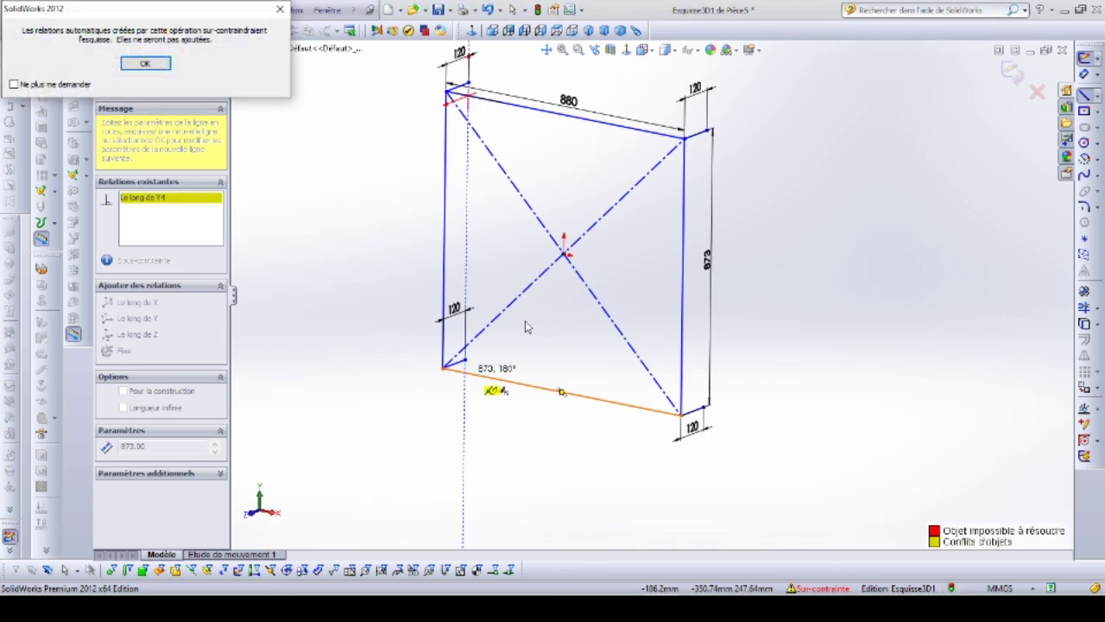
left_click(147, 64)
mouse_move(374, 330)
middle_mouse_down()
mouse_move(382, 308)
mouse_move(365, 320)
middle_mouse_up()
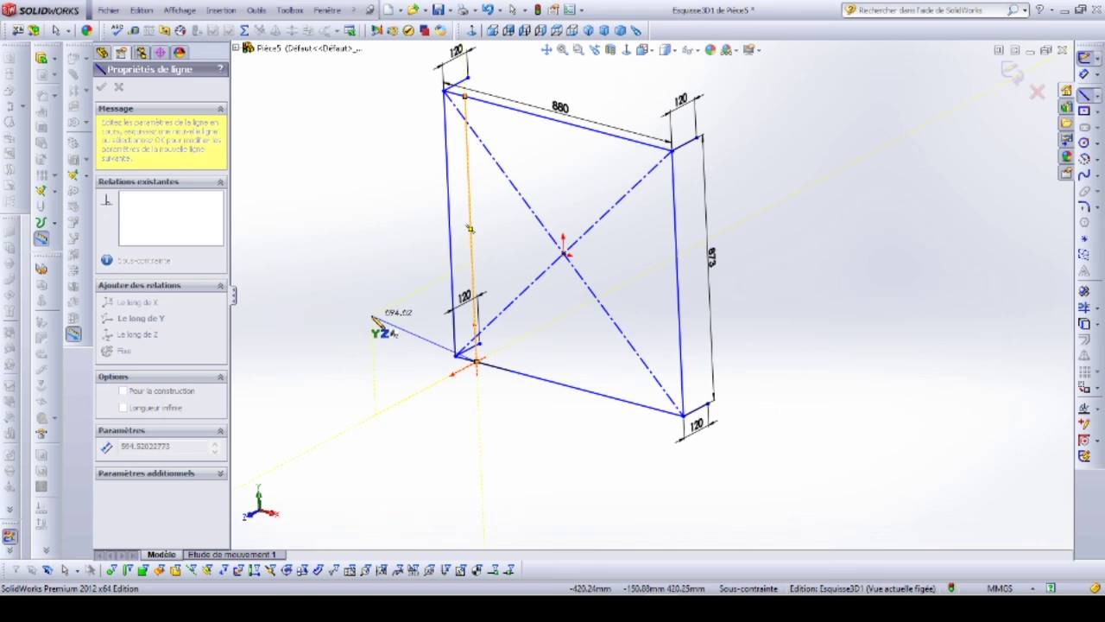
key("Escape")
mouse_move(429, 385)
middle_mouse_down()
mouse_move(493, 418)
mouse_move(481, 488)
mouse_move(471, 426)
middle_mouse_up()
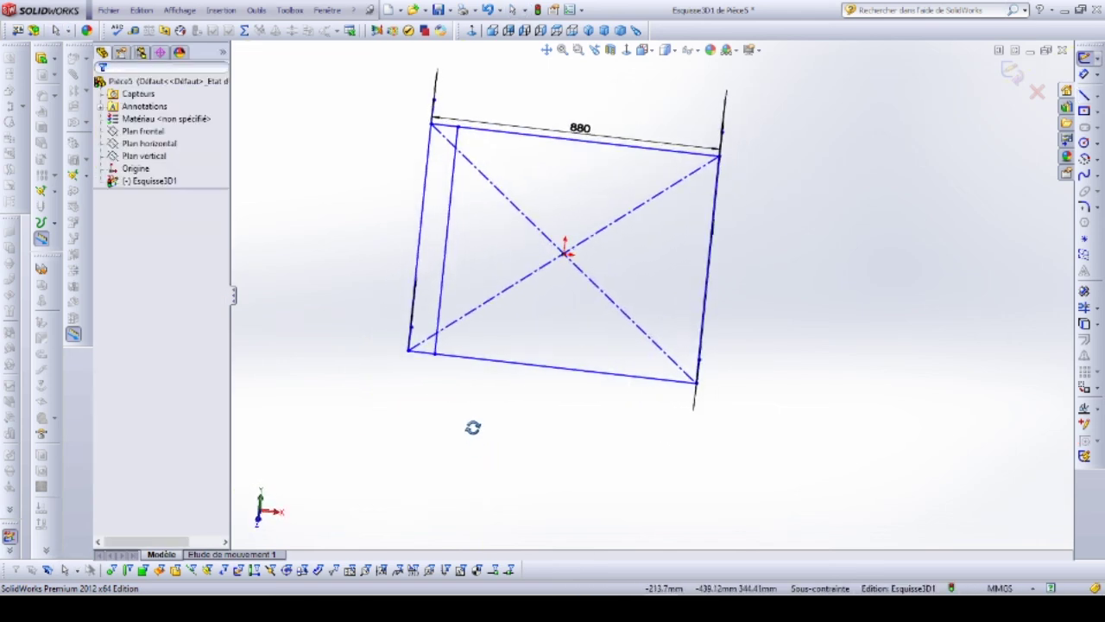
Step: Dimension the spacing between the frame's left edge and the inner rail line as 104.38 mm
left_click(1084, 74)
left_click(423, 233)
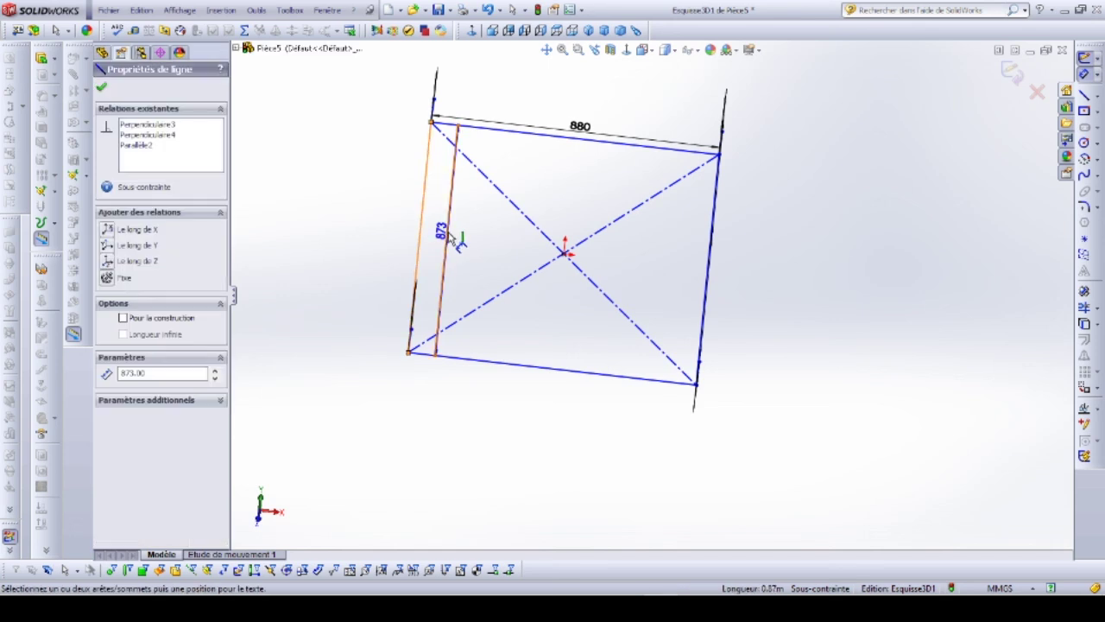
left_click(445, 234)
left_click(376, 197)
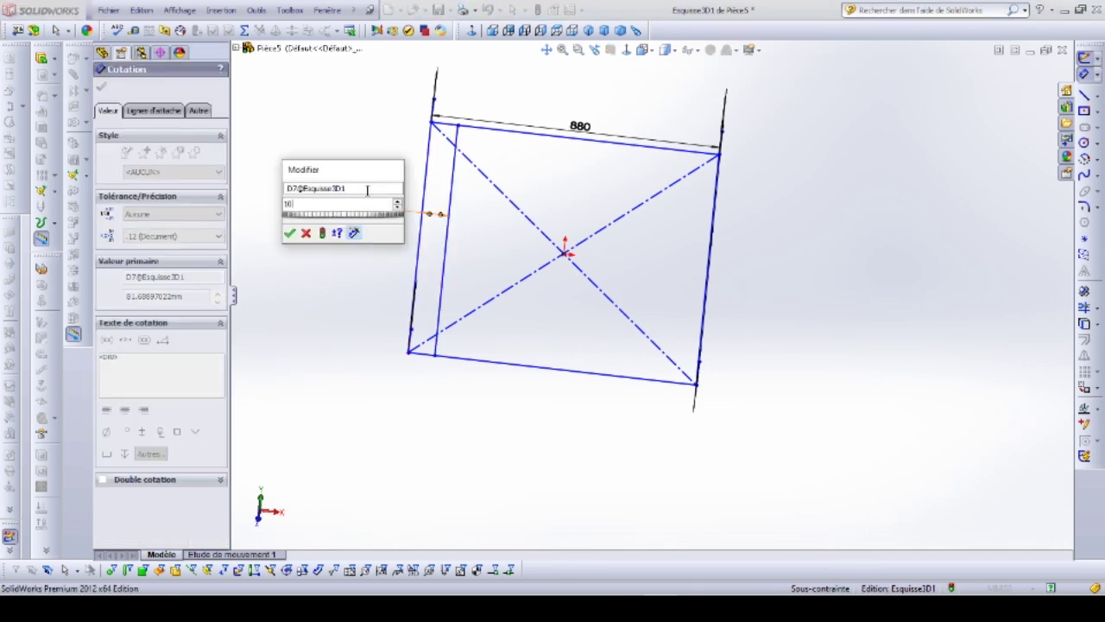
type("104.38")
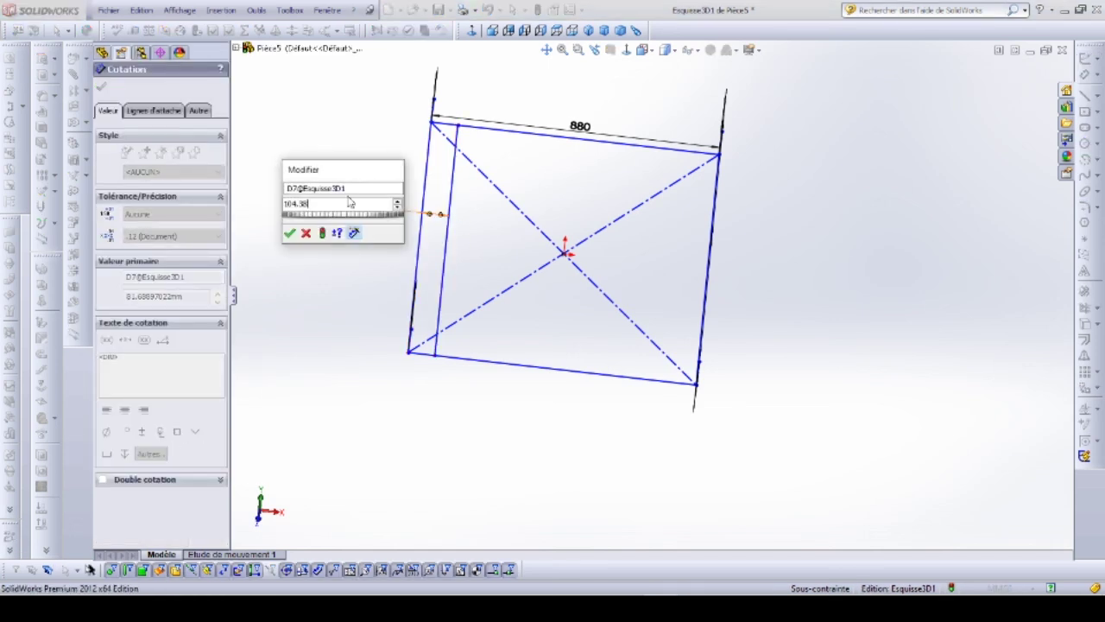
key("Return")
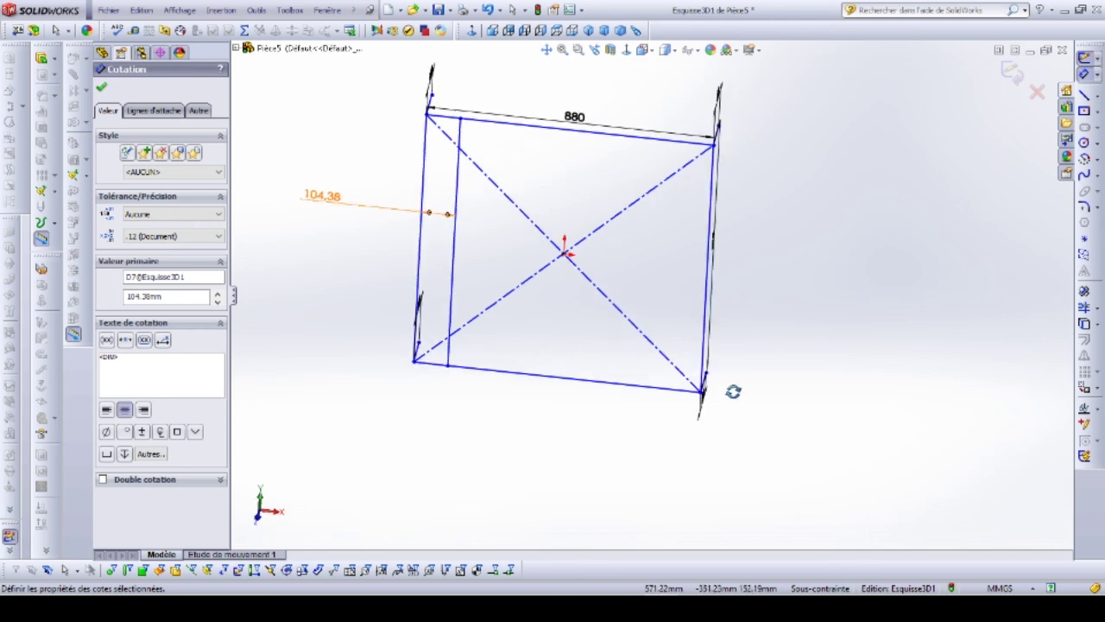
mouse_move(732, 391)
middle_mouse_down()
mouse_move(710, 337)
mouse_move(561, 223)
middle_mouse_up()
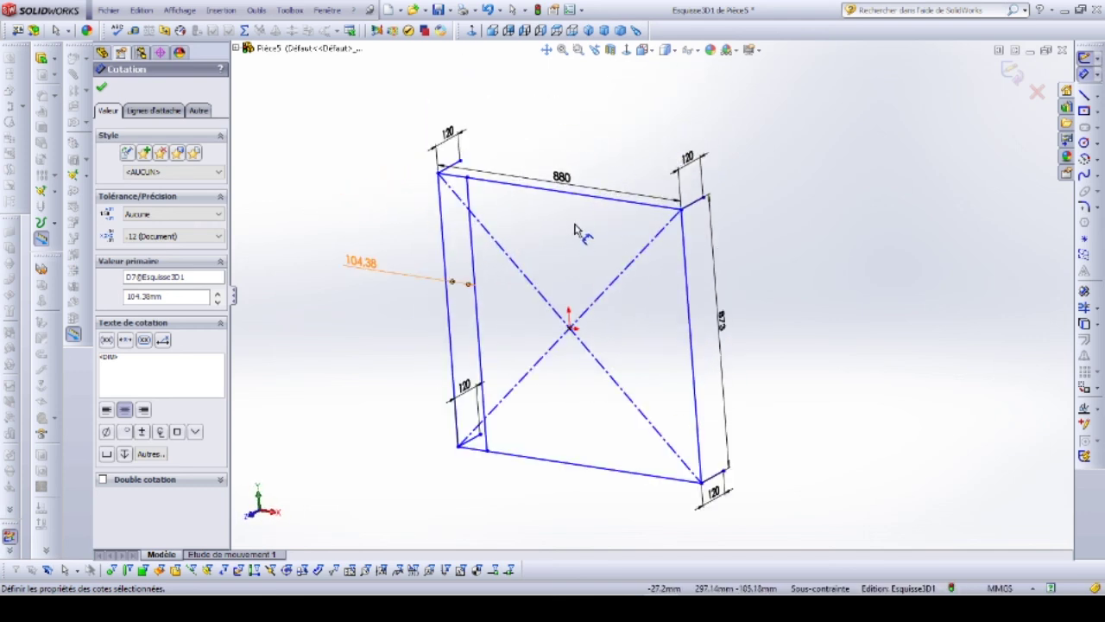